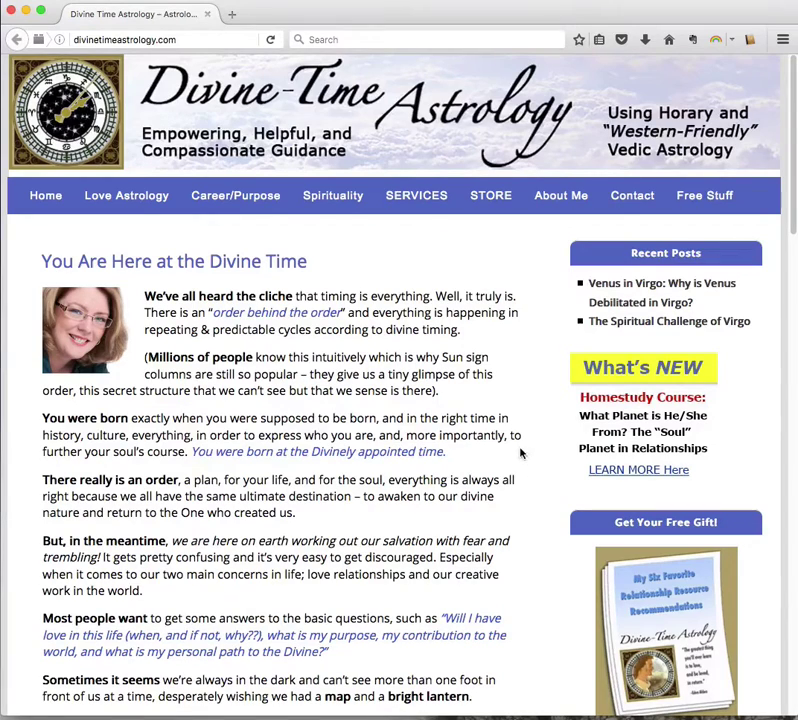
- Open the Chart Calculator page from the site's free resources
mouse_move(700, 197)
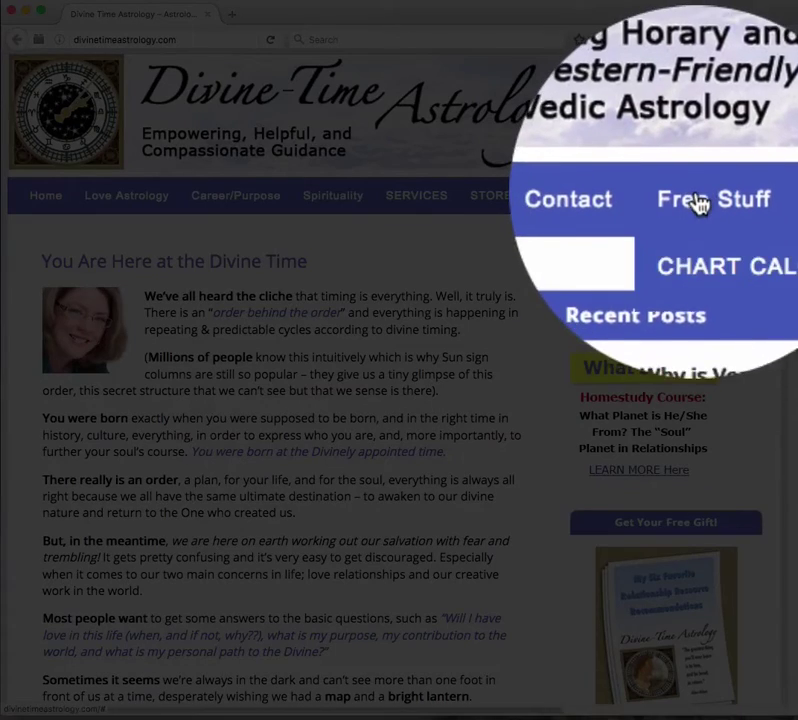
click(728, 230)
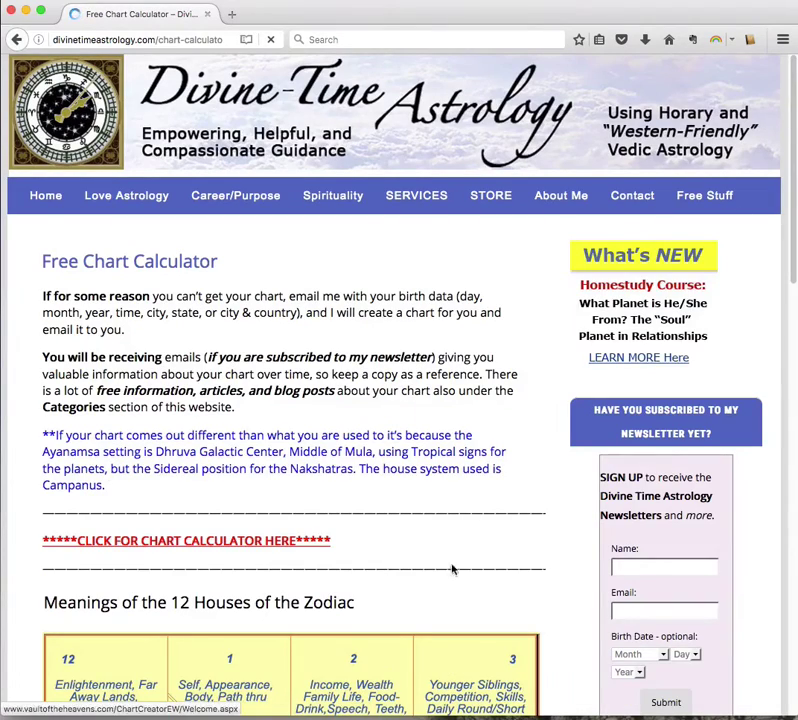
- Look through the calculator page's guide to the 12 house meanings and the chart symbol details for signs and planets
drag(795, 103, 793, 148)
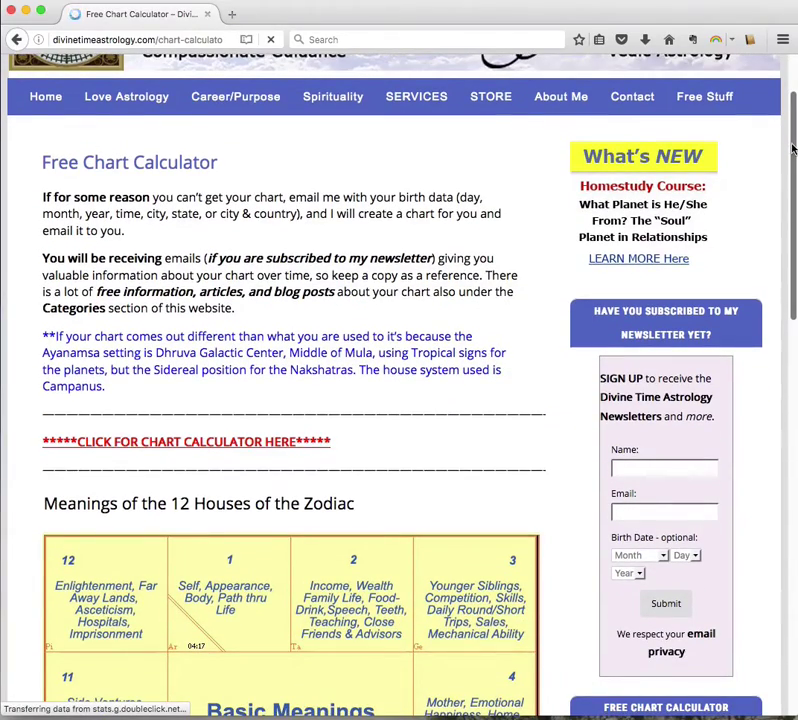
drag(793, 148, 795, 306)
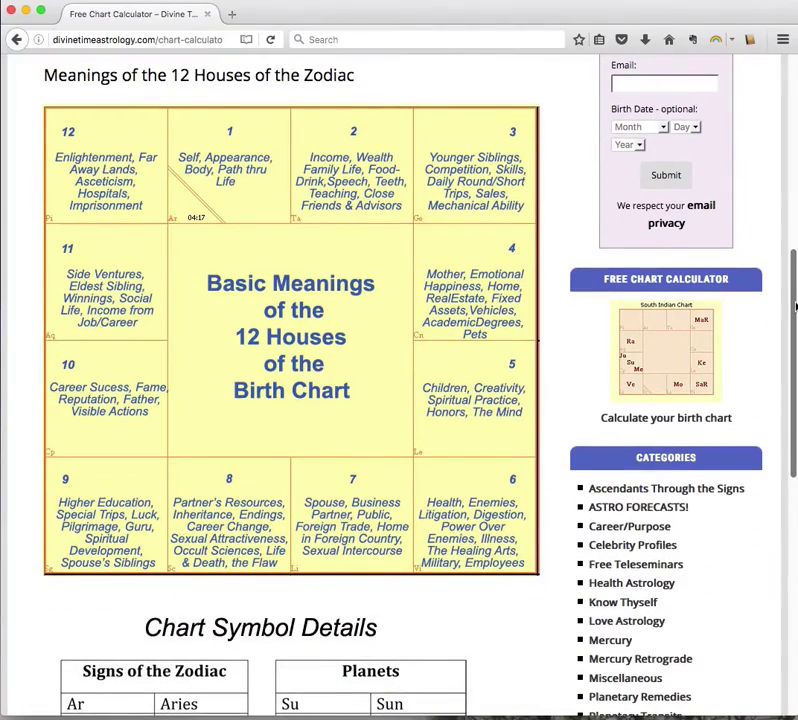
drag(795, 306, 795, 460)
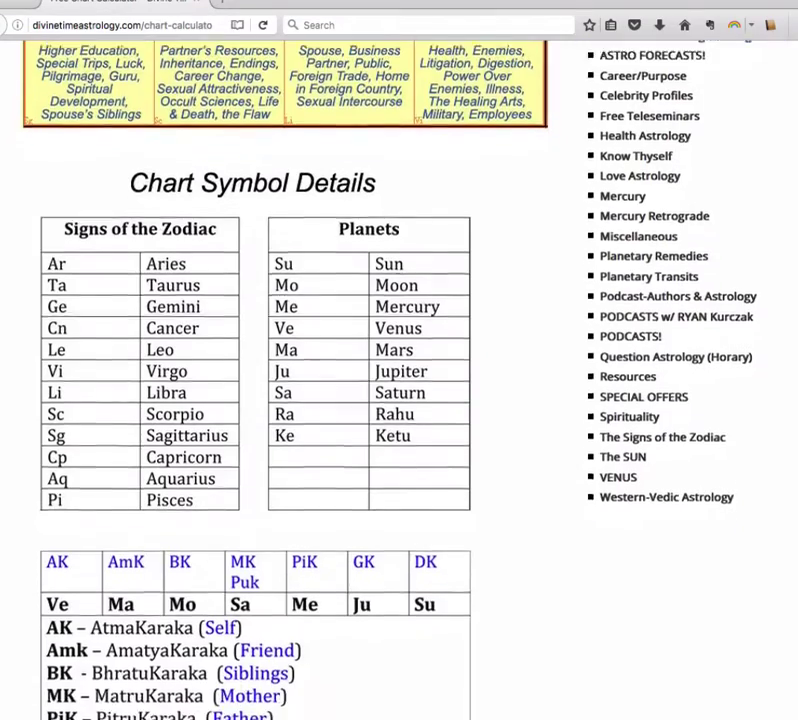
scroll(280, 380, down, 1)
scroll(280, 380, up, 6)
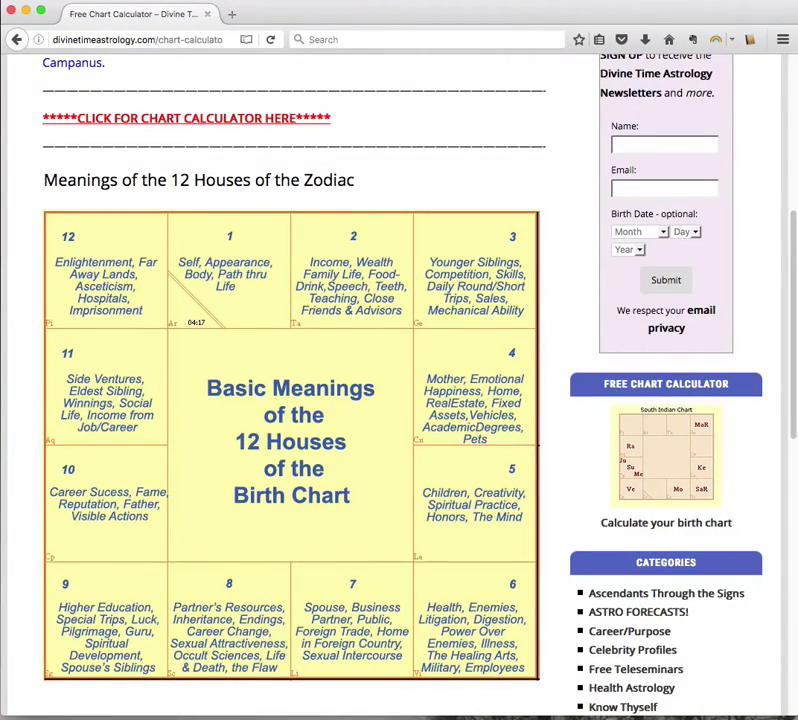
drag(788, 244, 786, 398)
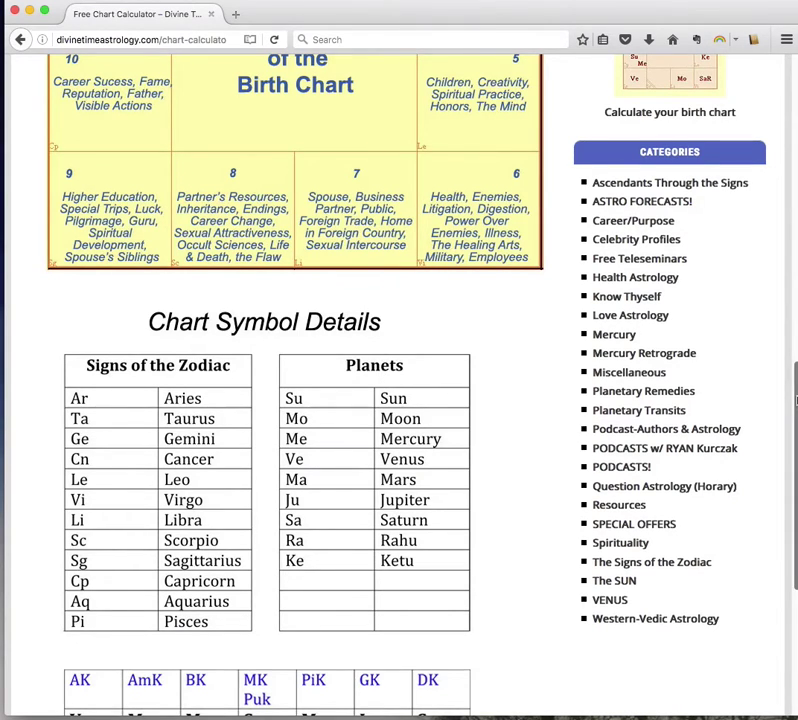
drag(795, 400, 787, 541)
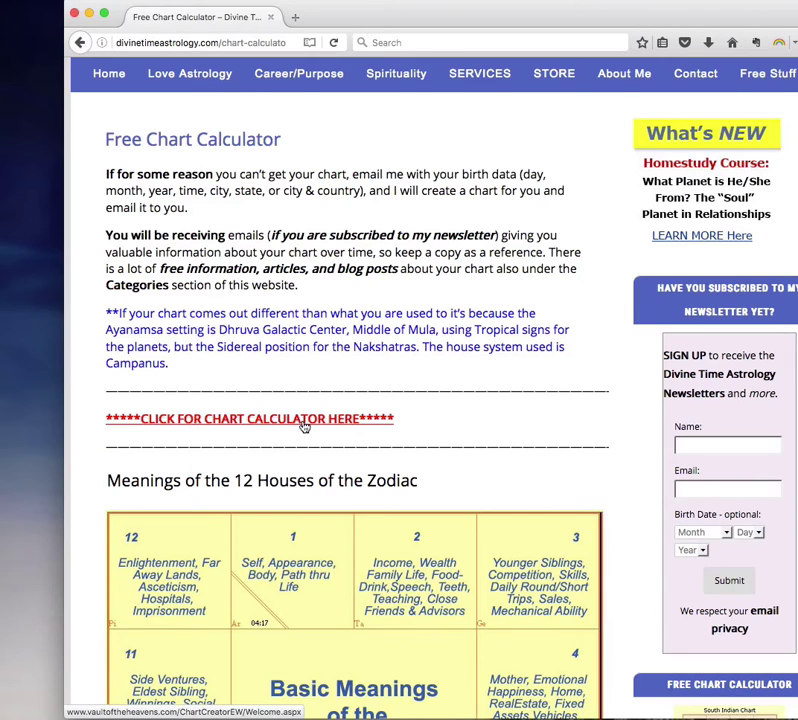
- Open the Chart Creator form from the calculator page and enter the person's first name
click(229, 423)
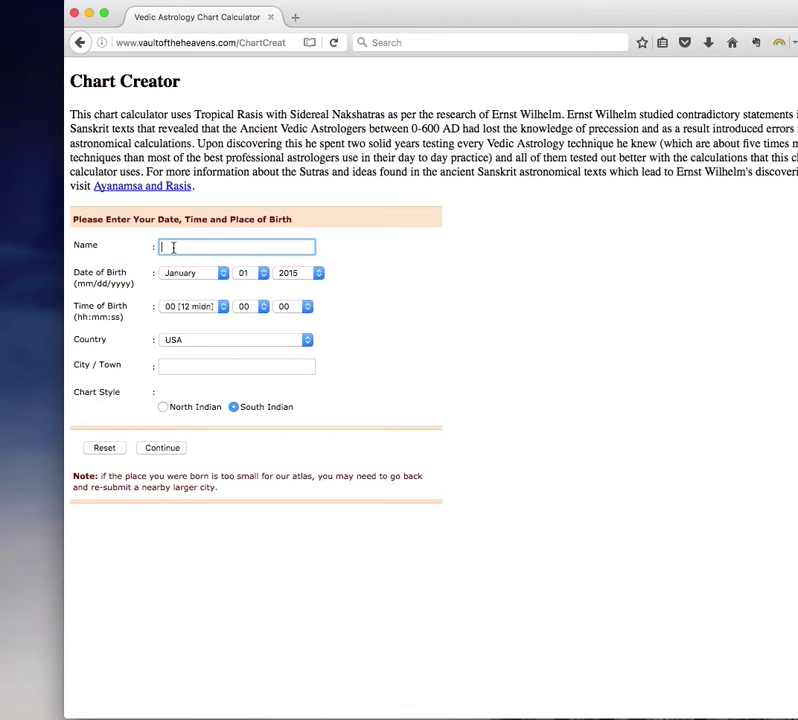
text(Karen)
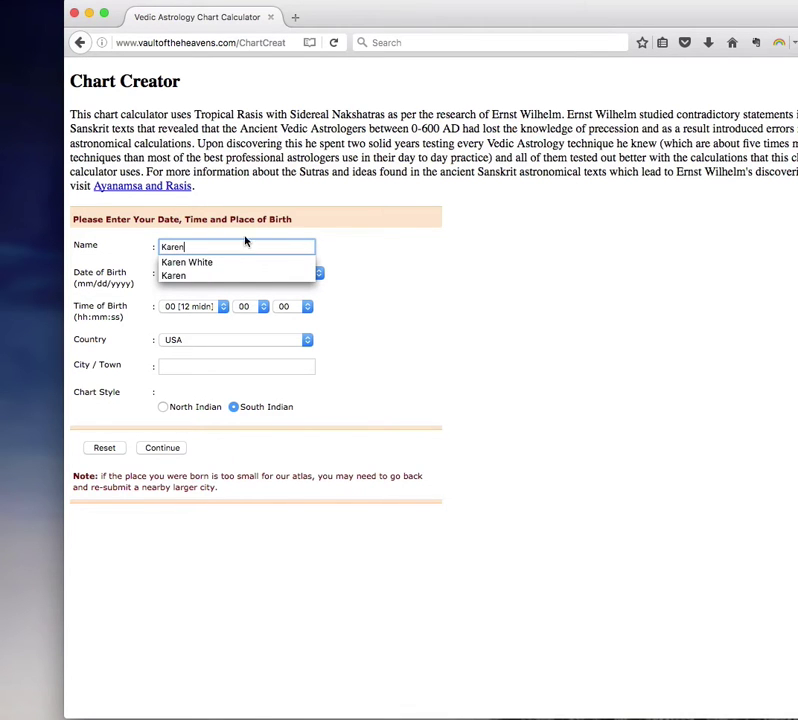
click(417, 274)
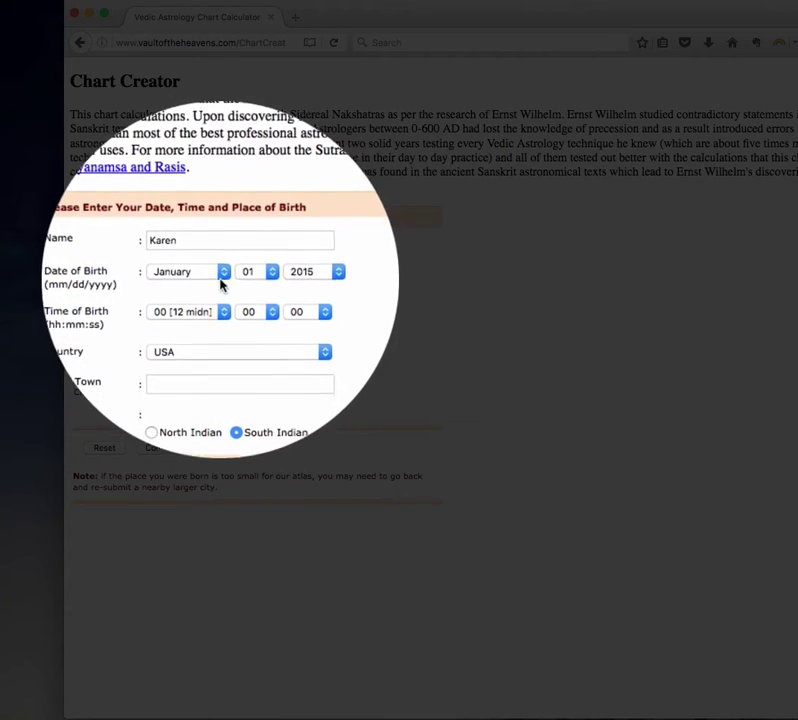
- Set the month, day and year of the person's date of birth
click(223, 282)
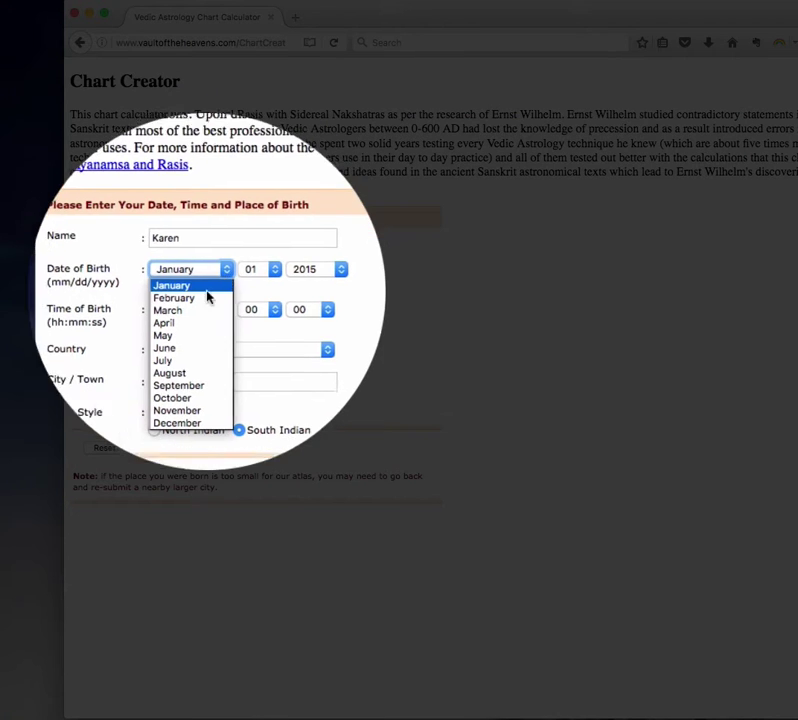
click(218, 312)
click(264, 281)
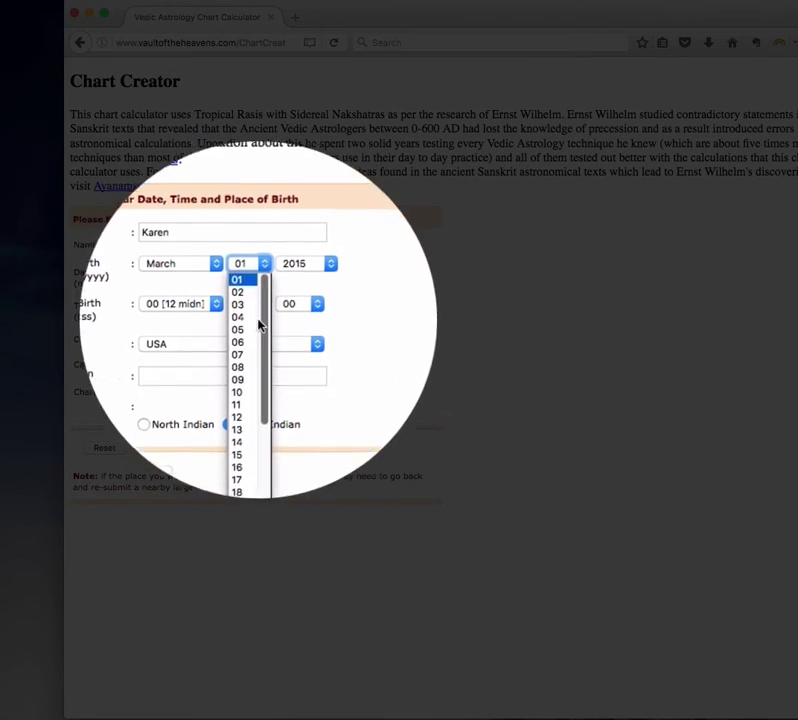
scroll(265, 470, down, 5)
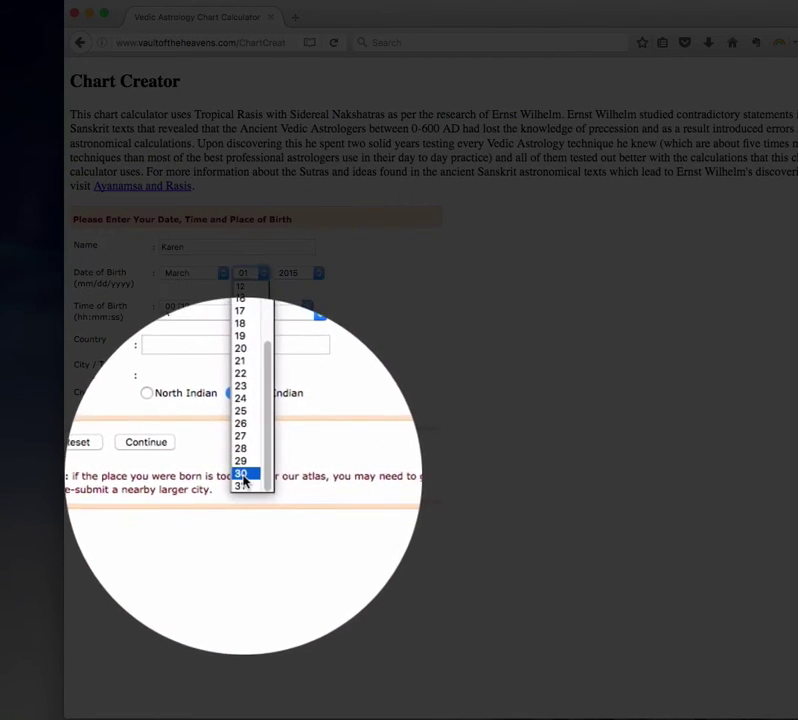
click(262, 474)
click(320, 274)
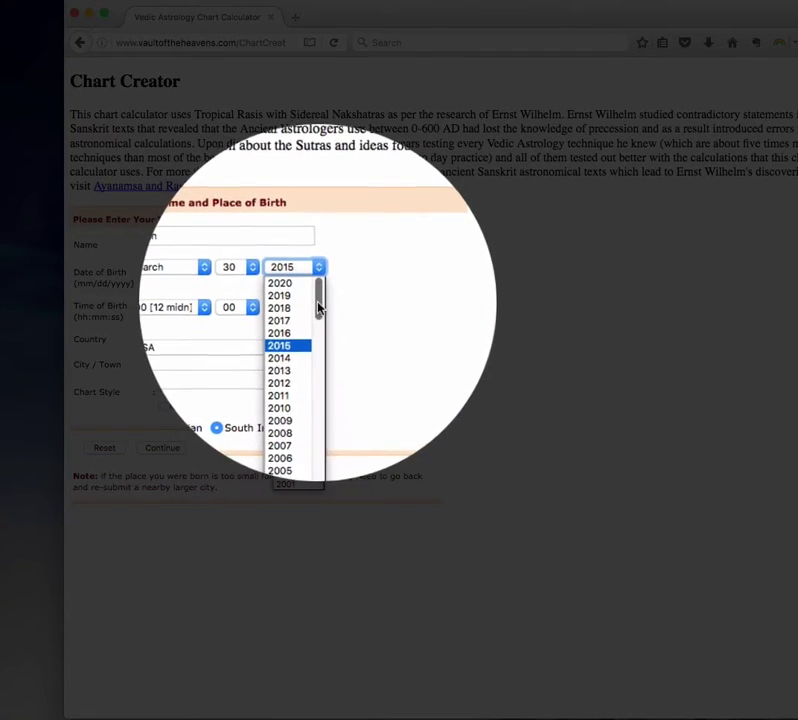
drag(318, 316, 313, 433)
click(294, 363)
- Set the time of birth to hour 02 [am] and minute 12
click(218, 308)
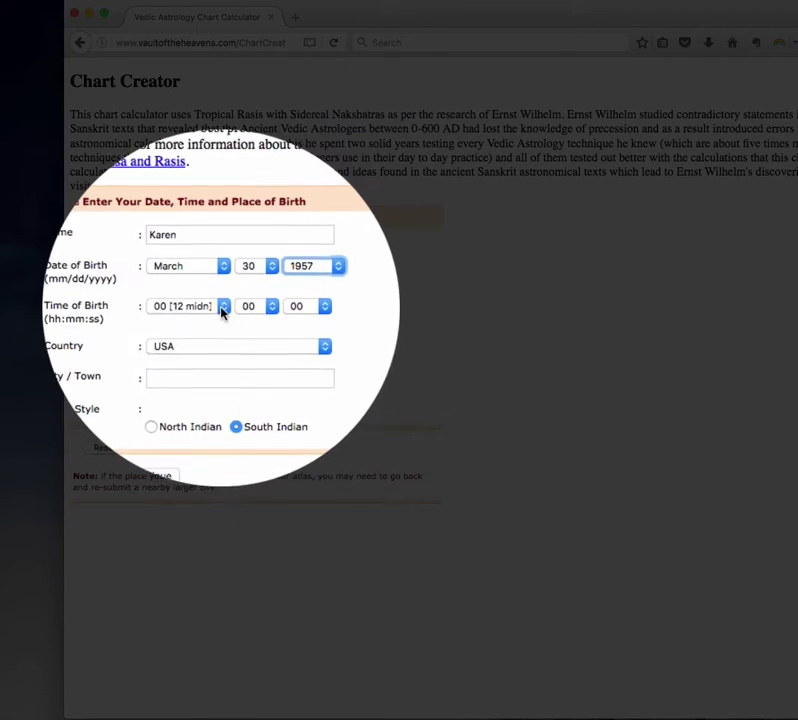
click(182, 346)
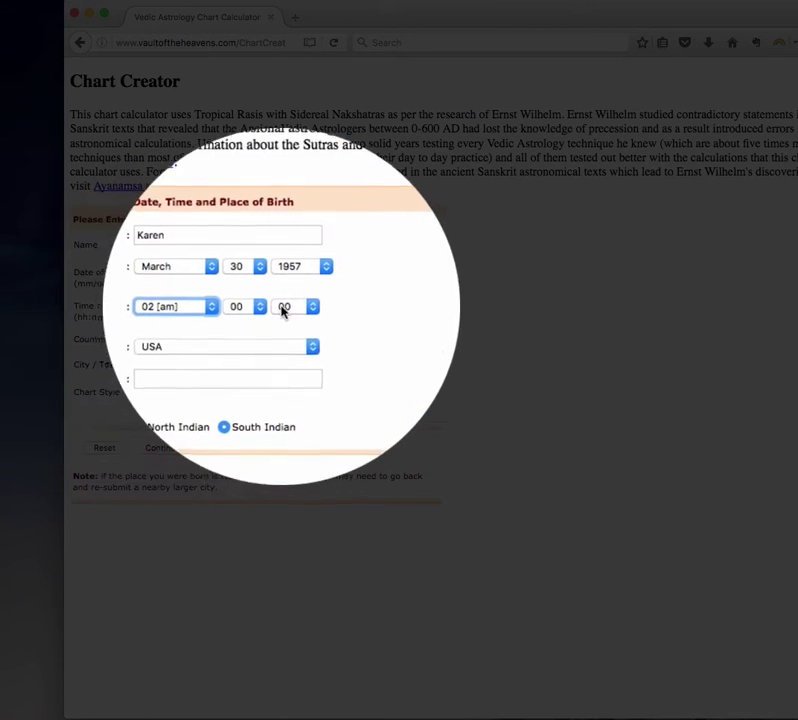
click(264, 313)
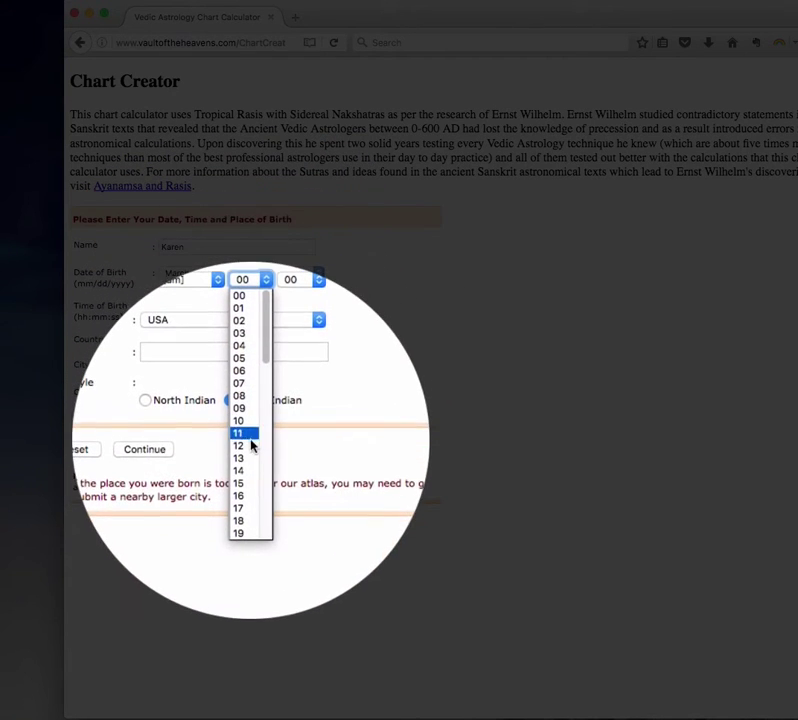
click(254, 449)
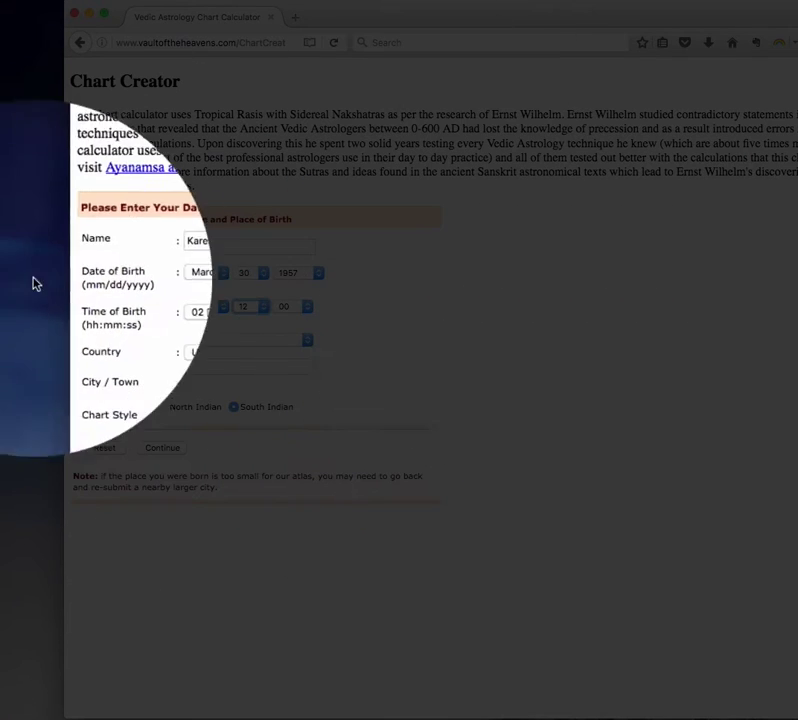
- Enter Cleveland as the birth city and submit the birth details with the South Indian chart style
click(185, 367)
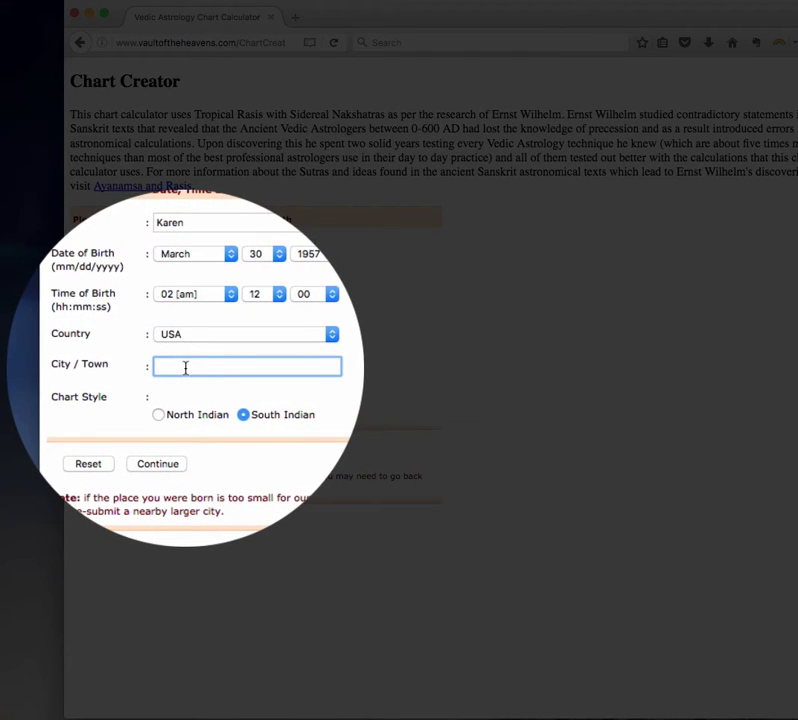
text(Cl)
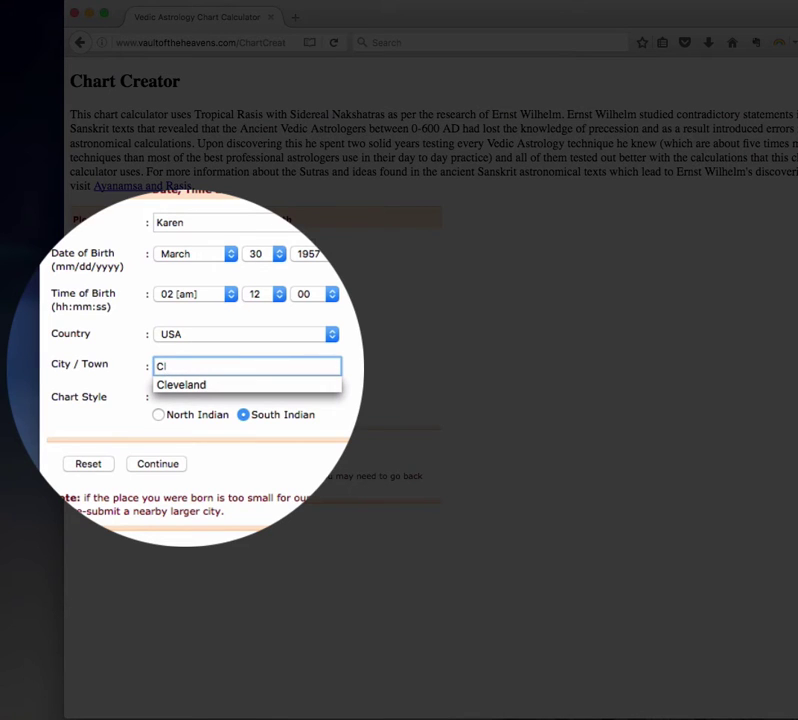
click(190, 382)
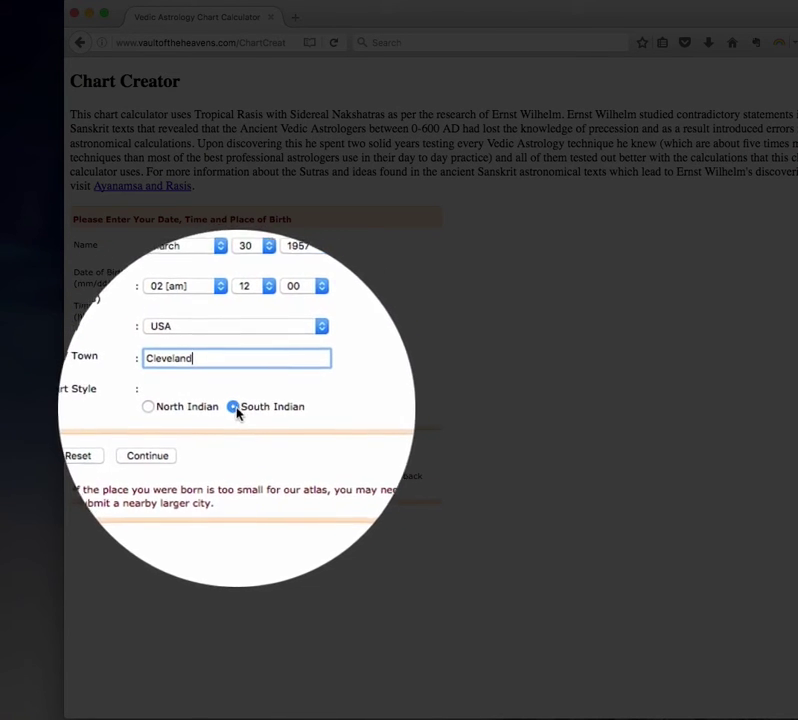
click(165, 449)
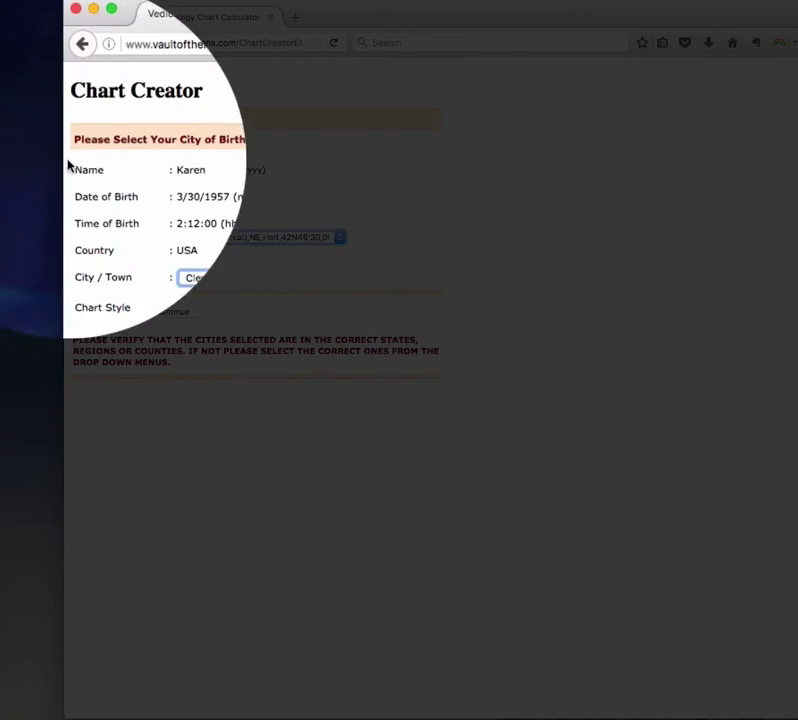
- Choose Cleveland Clinic, OH, Cuyahoga as the exact birth place and generate the chart
click(340, 243)
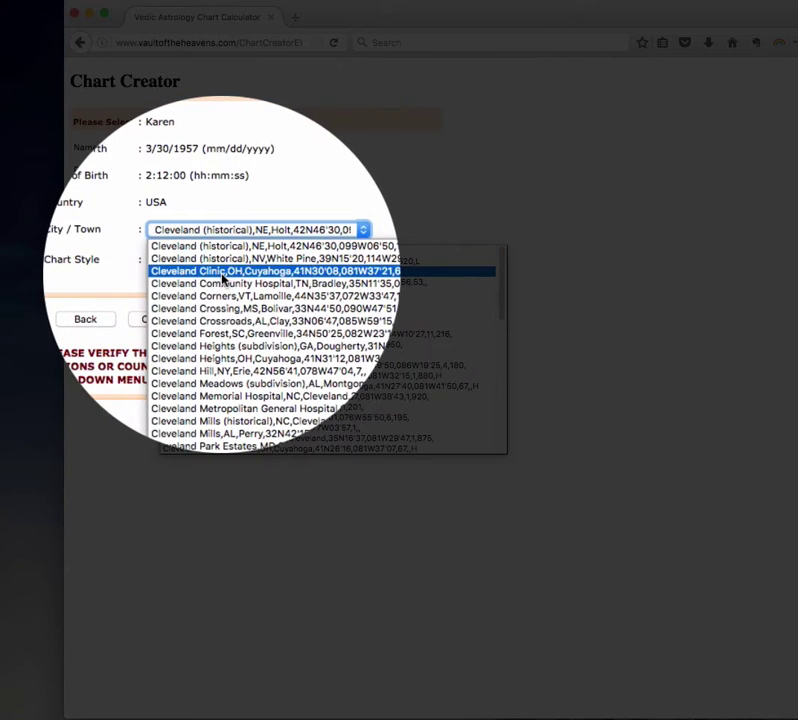
click(222, 272)
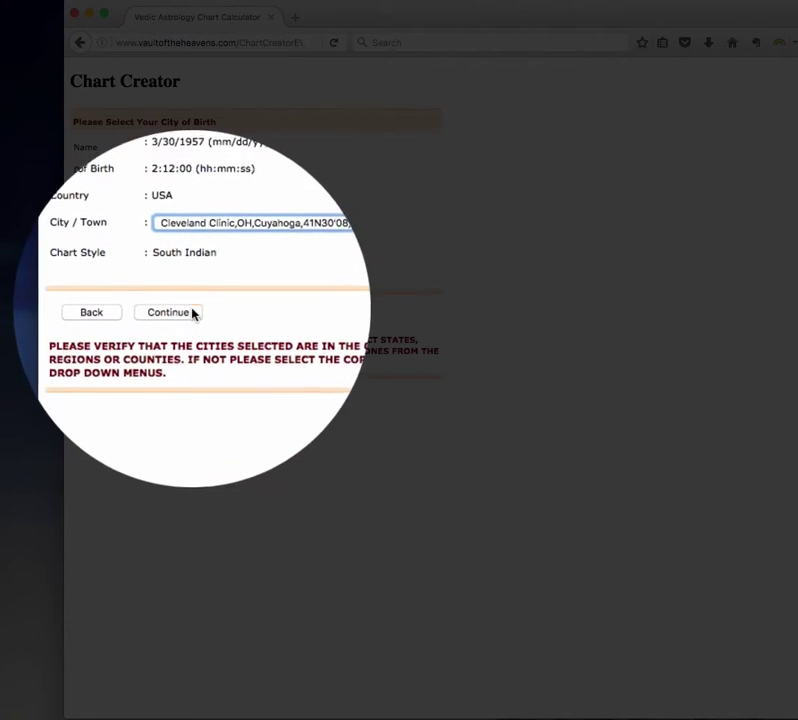
click(178, 313)
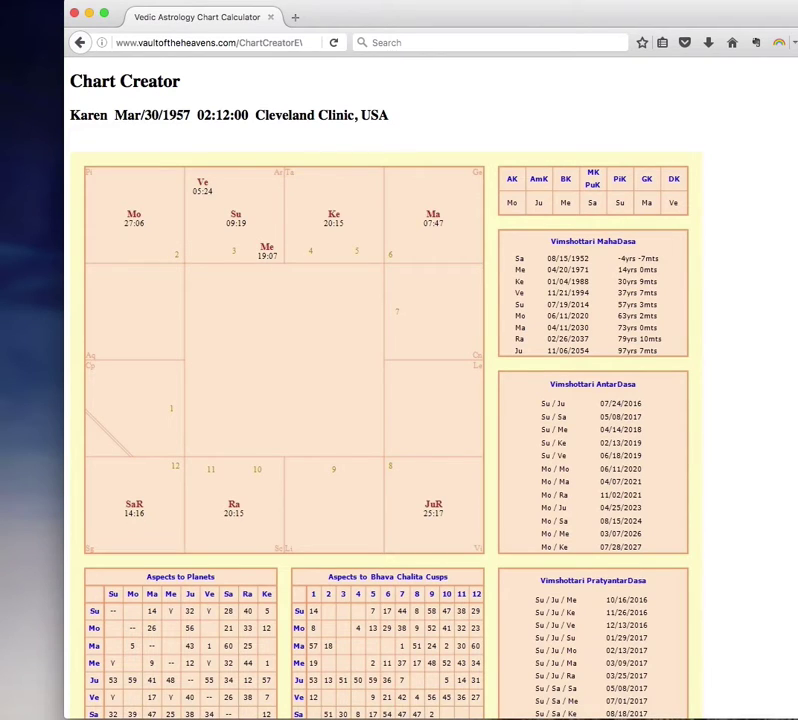
- Examine the generated birth chart, its aspect tables, the planetary details and the numbered divisional charts
scroll(400, 400, down, 1)
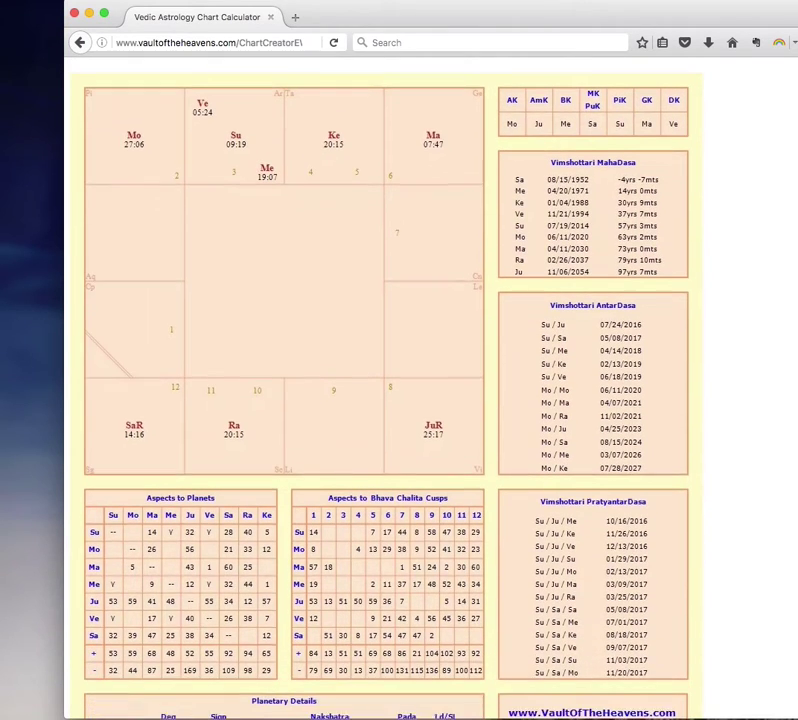
scroll(400, 400, down, 1)
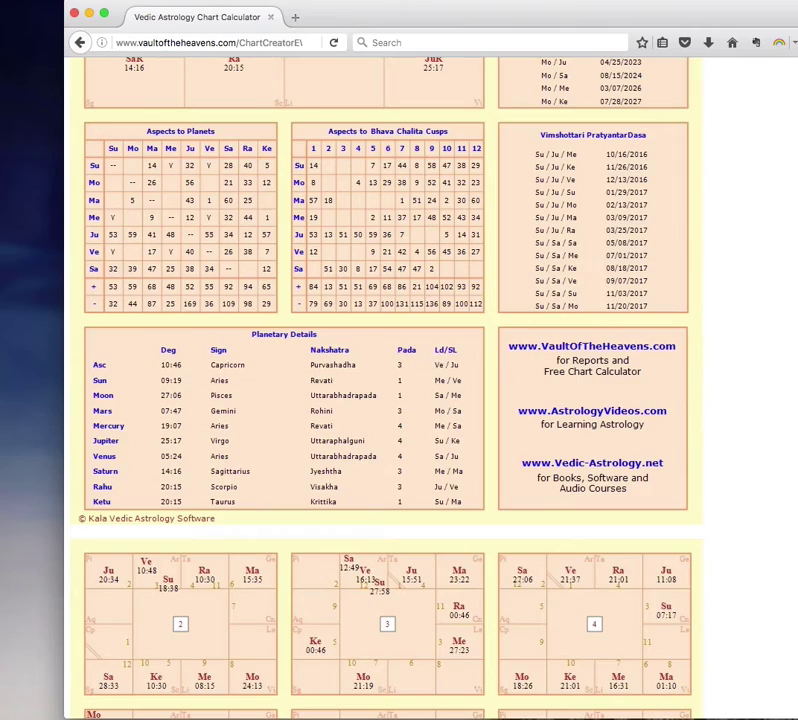
scroll(387, 380, down, 10)
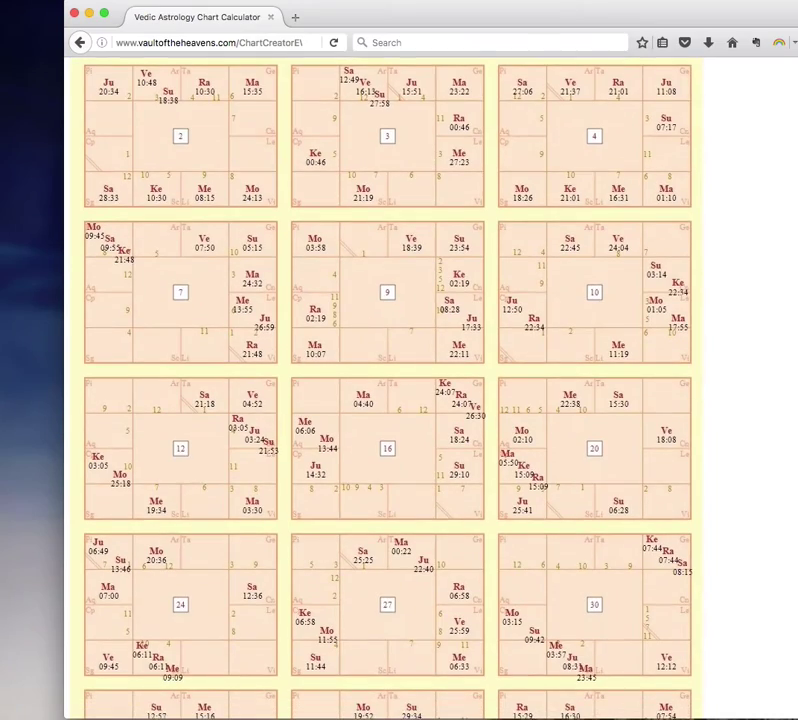
scroll(387, 390, down, 2)
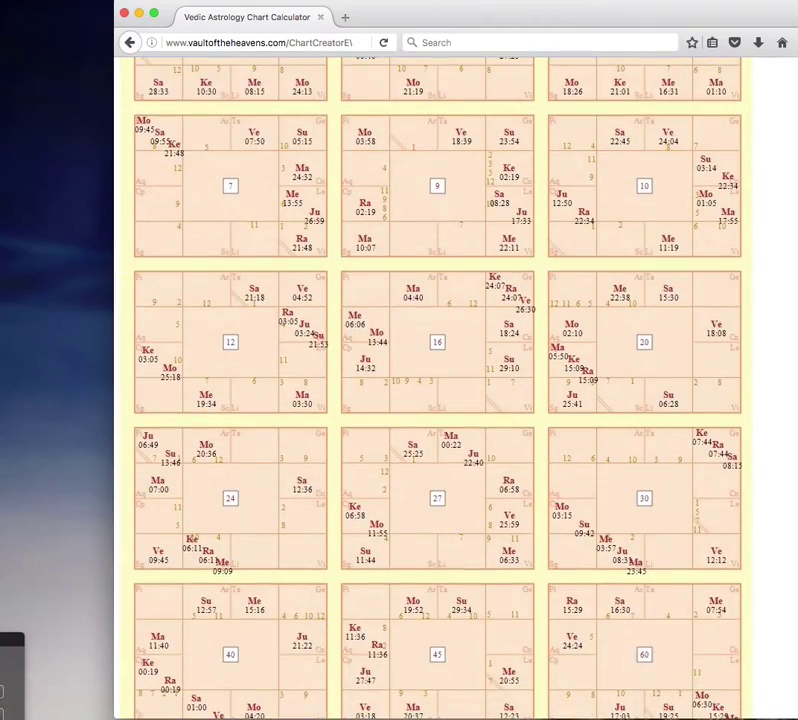
scroll(437, 380, down, 1)
scroll(630, 352, up, 3)
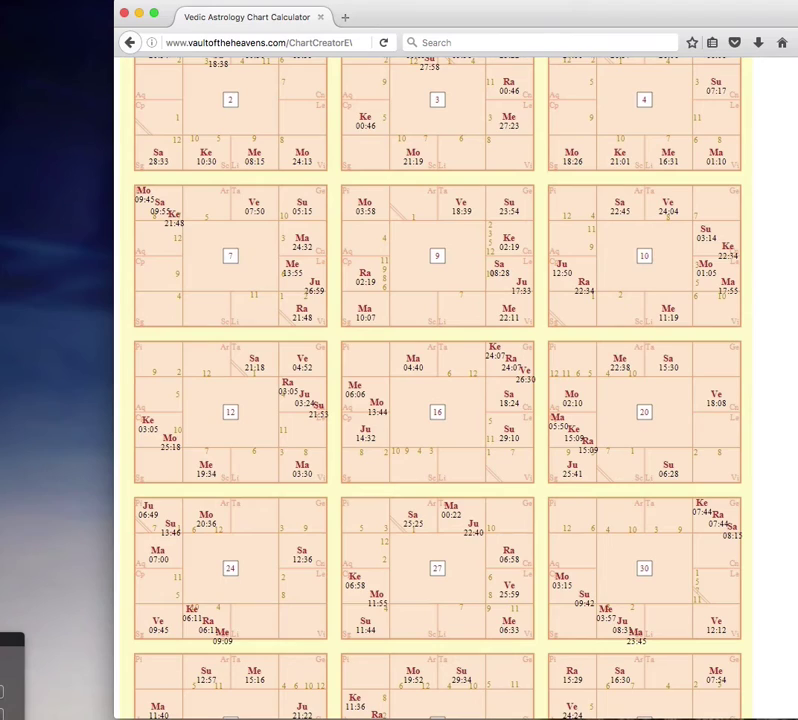
scroll(440, 390, up, 3)
scroll(440, 390, up, 7)
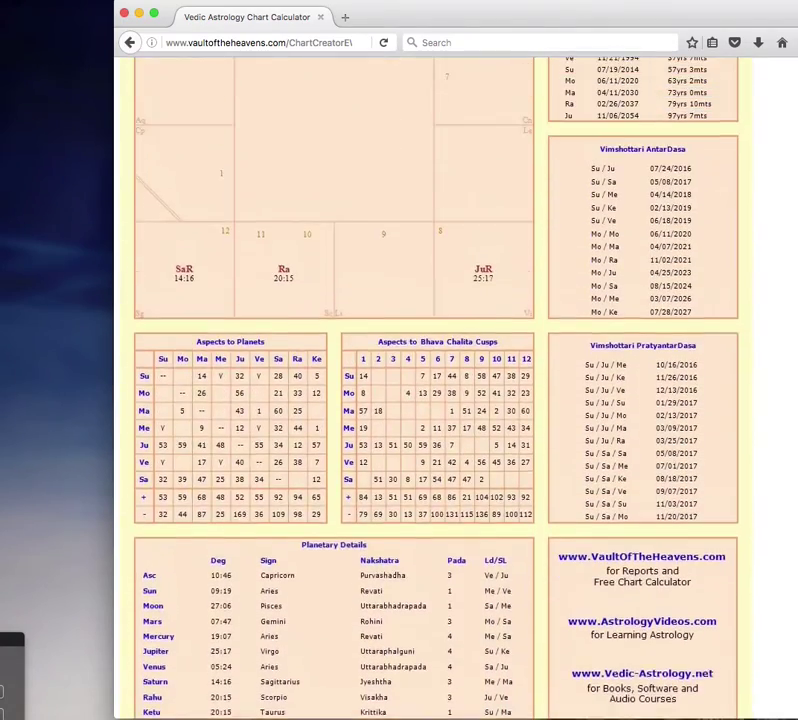
- Examine the planetary period dates in the Vimshottari MahaDasa and AntarDasa tables
scroll(440, 390, up, 3)
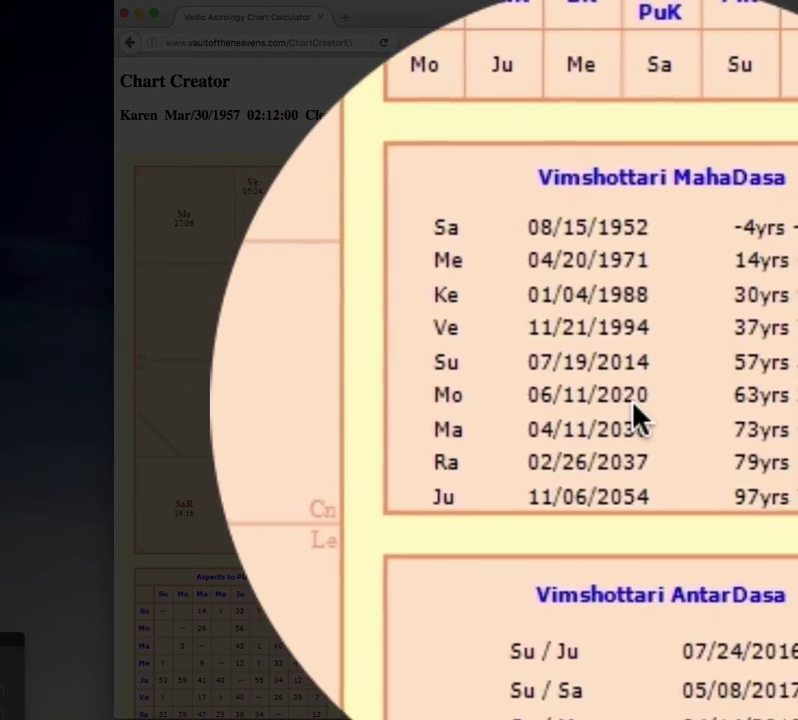
scroll(650, 415, down, 5)
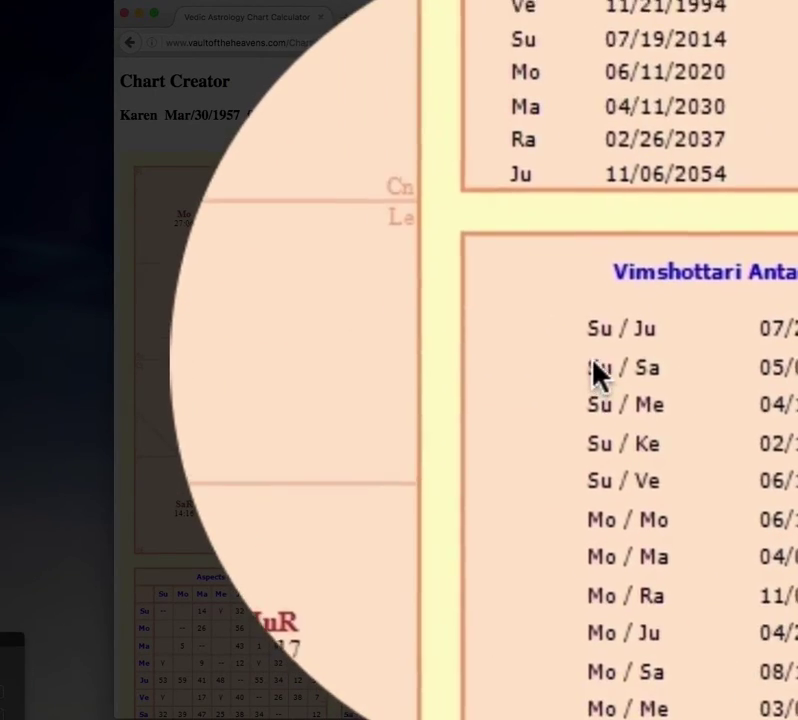
scroll(612, 375, down, 3)
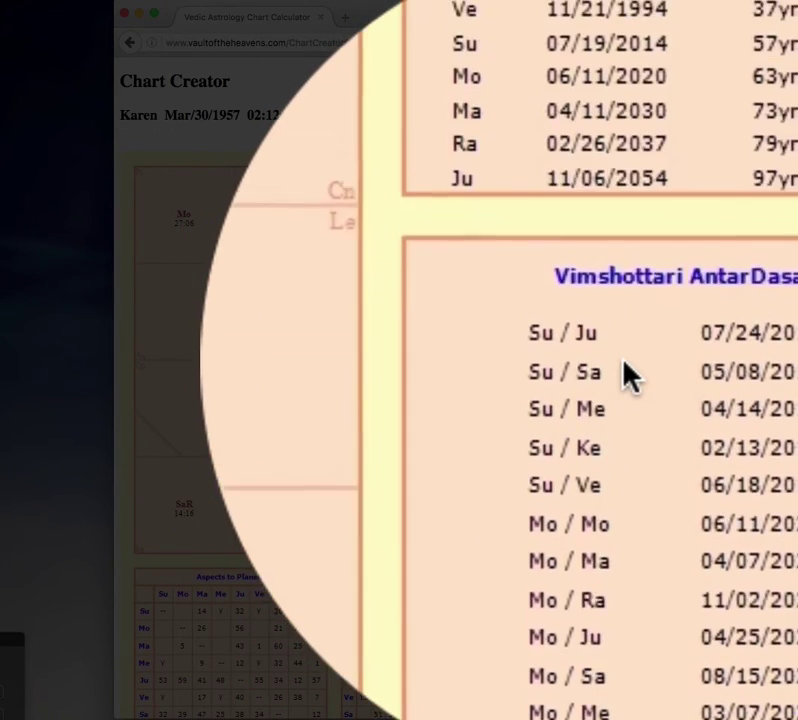
- Review the chart page again, including the AntarDasa and PratyantarDasa periods, both aspect tables and the Planetary Details
scroll(777, 415, down, 1)
scroll(777, 415, down, 3)
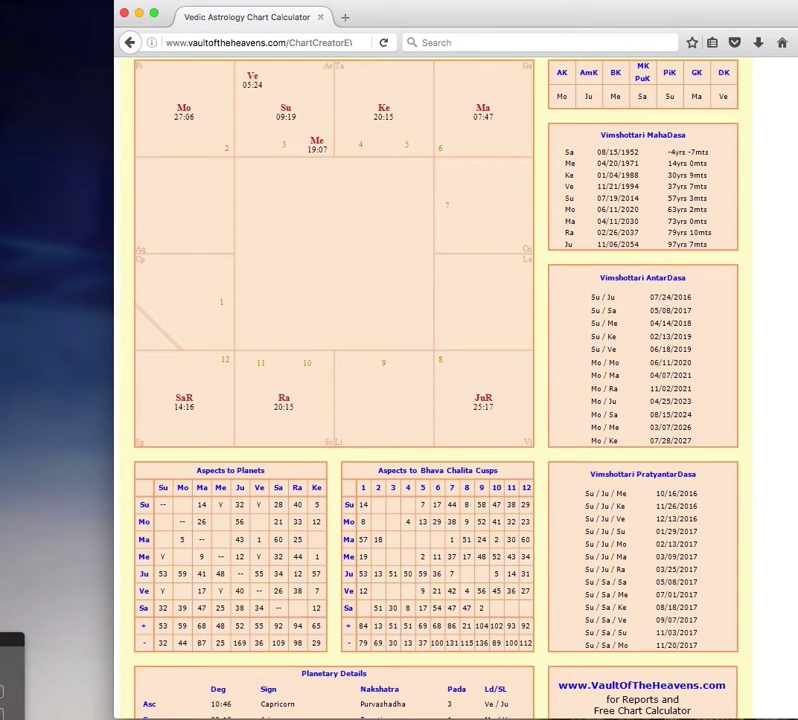
scroll(440, 380, up, 2)
scroll(440, 380, down, 4)
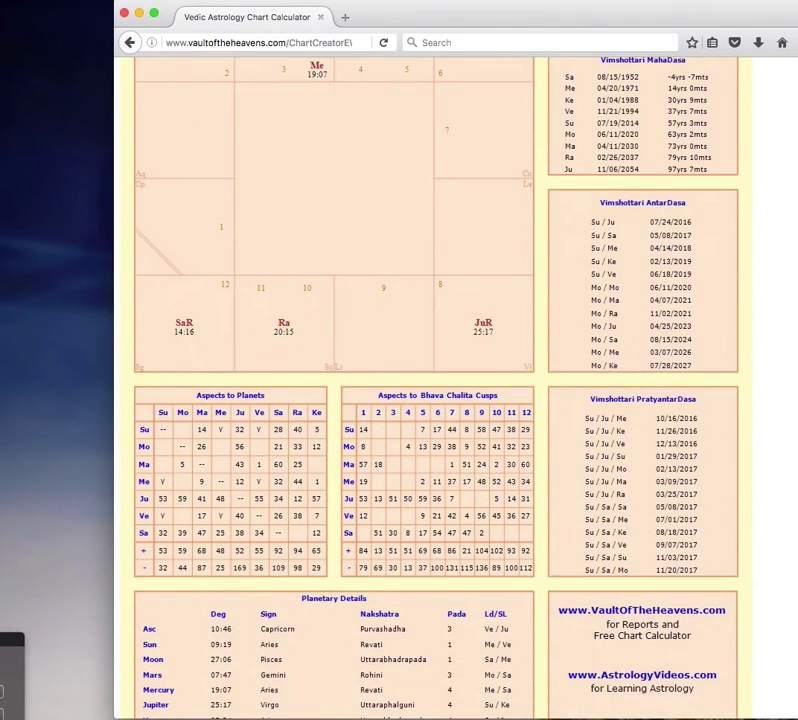
scroll(440, 380, up, 2)
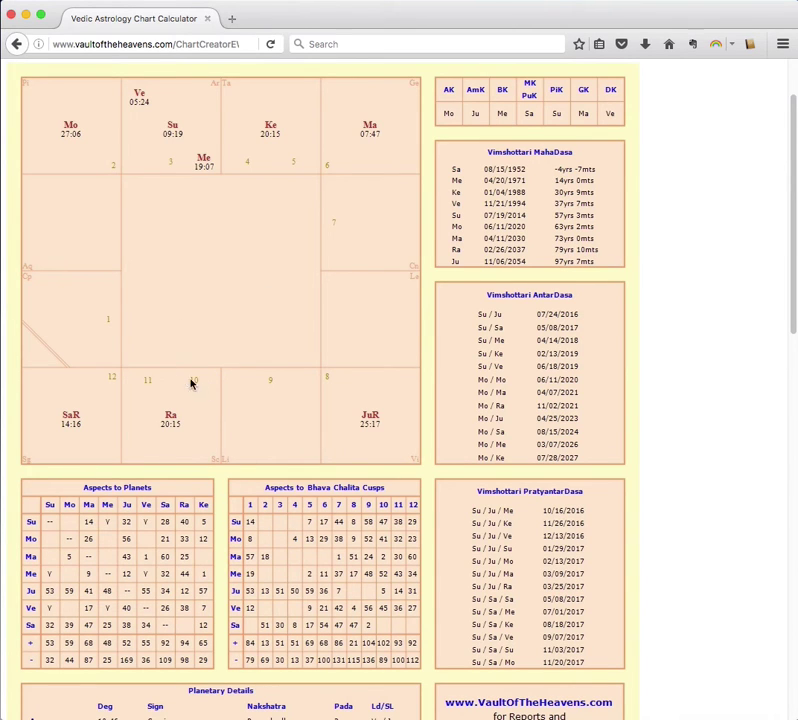
scroll(688, 221, up, 2)
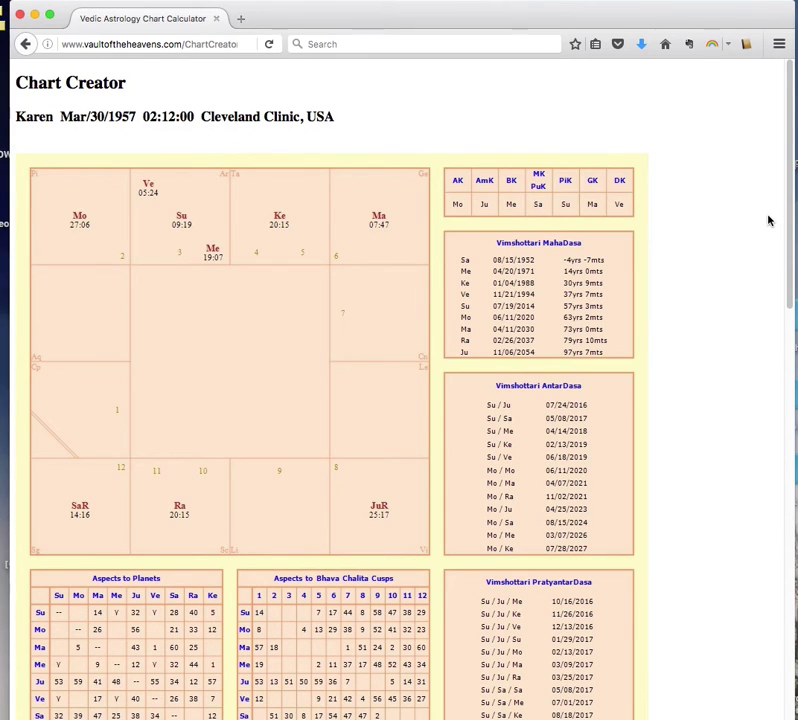
scroll(760, 280, down, 5)
scroll(750, 320, up, 5)
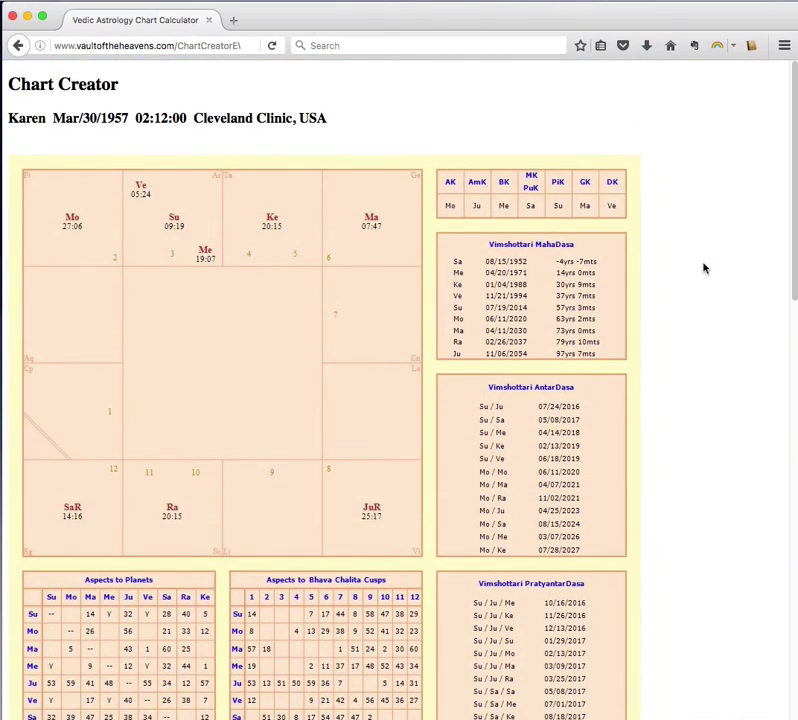
- Show the bookmarks sidebar and enlarge the browser window slightly
key(super+b)
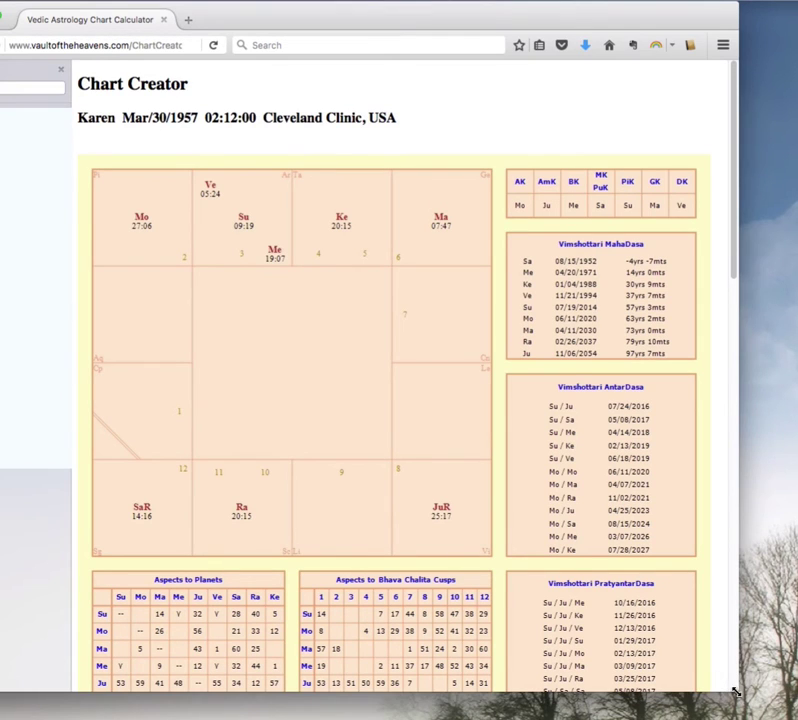
drag(735, 692, 762, 703)
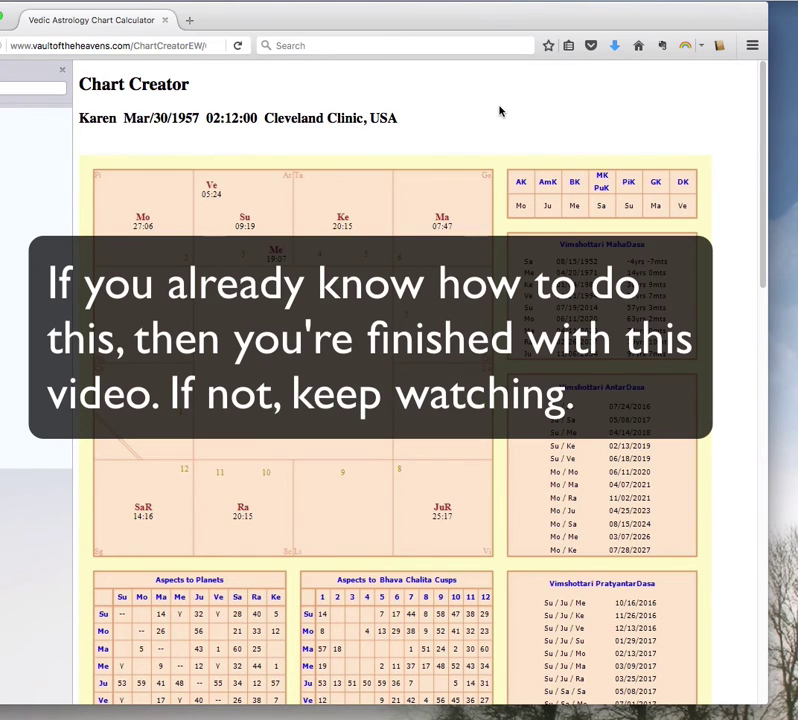
- Save the chart page through the print dialog as Vedic Astrology Chart Calculator.pdf in the PDF Downloads folder
key(super+p)
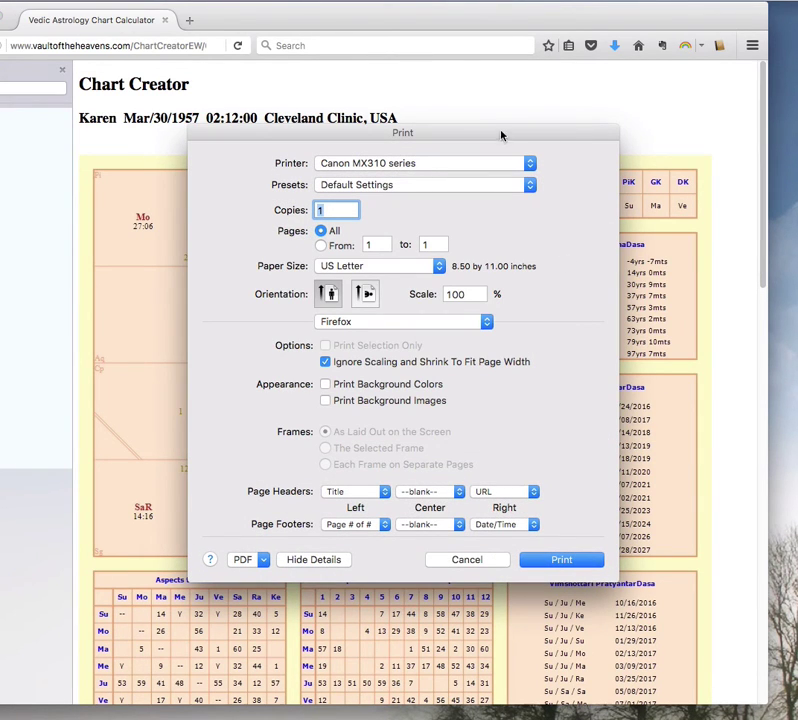
drag(501, 135, 497, 56)
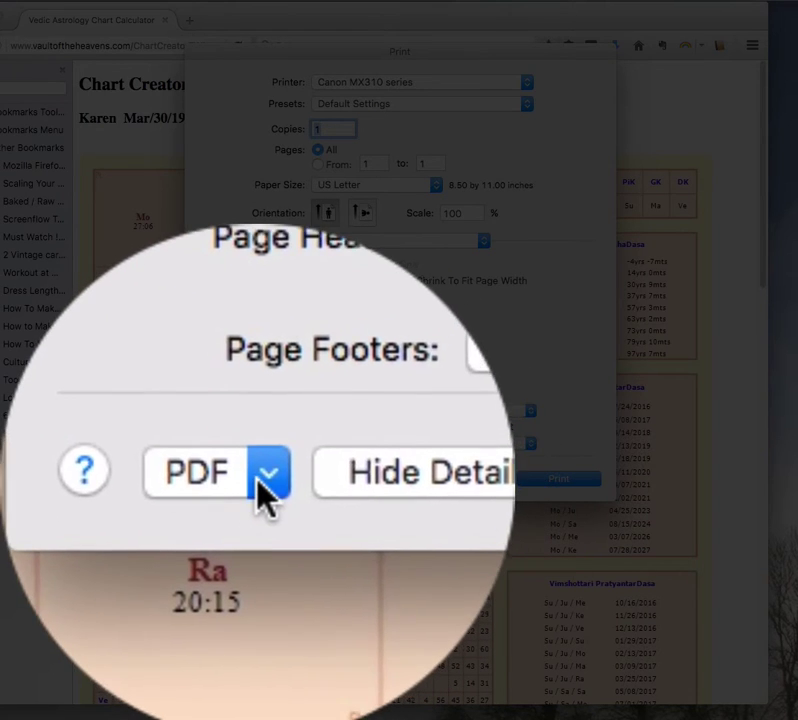
click(262, 487)
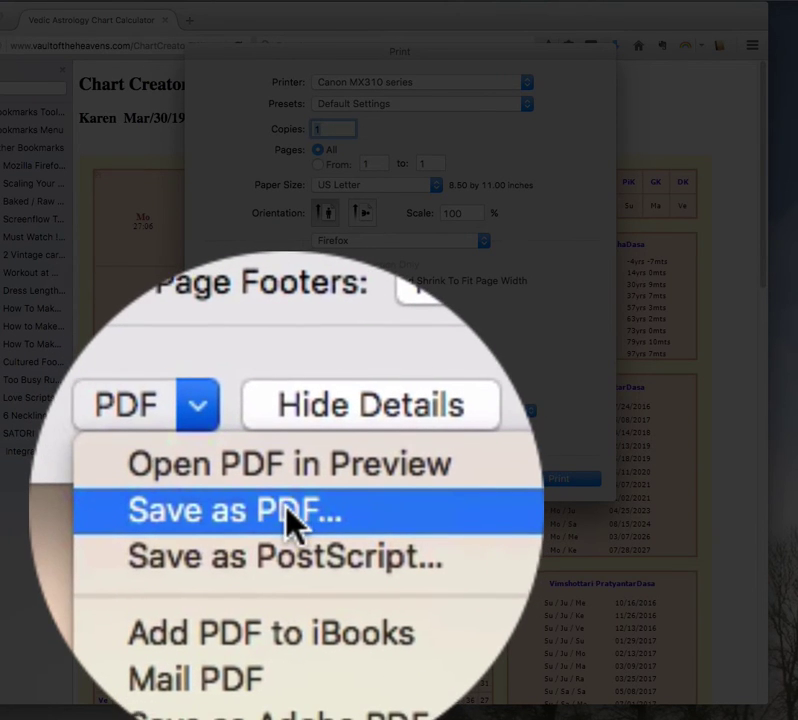
click(275, 510)
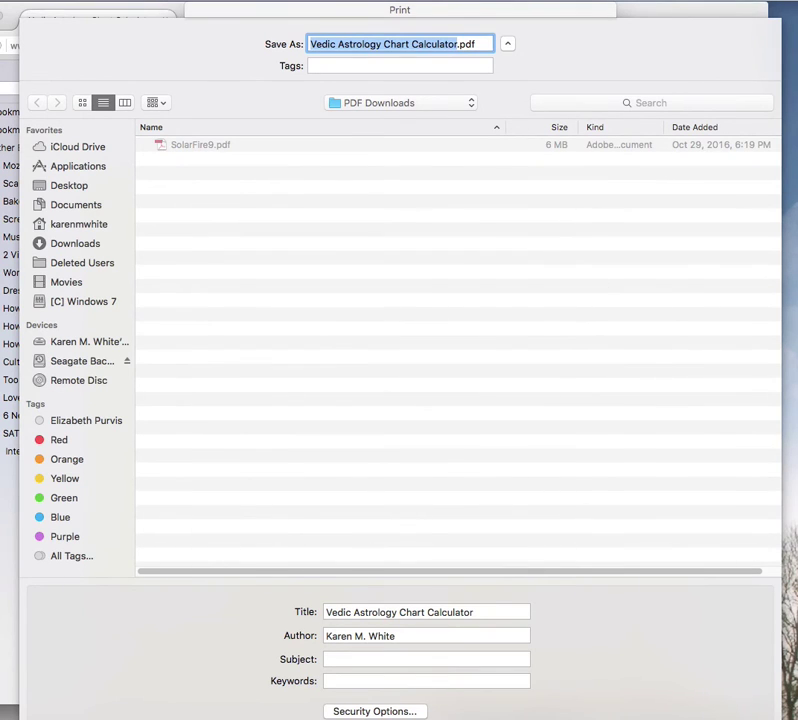
key(Return)
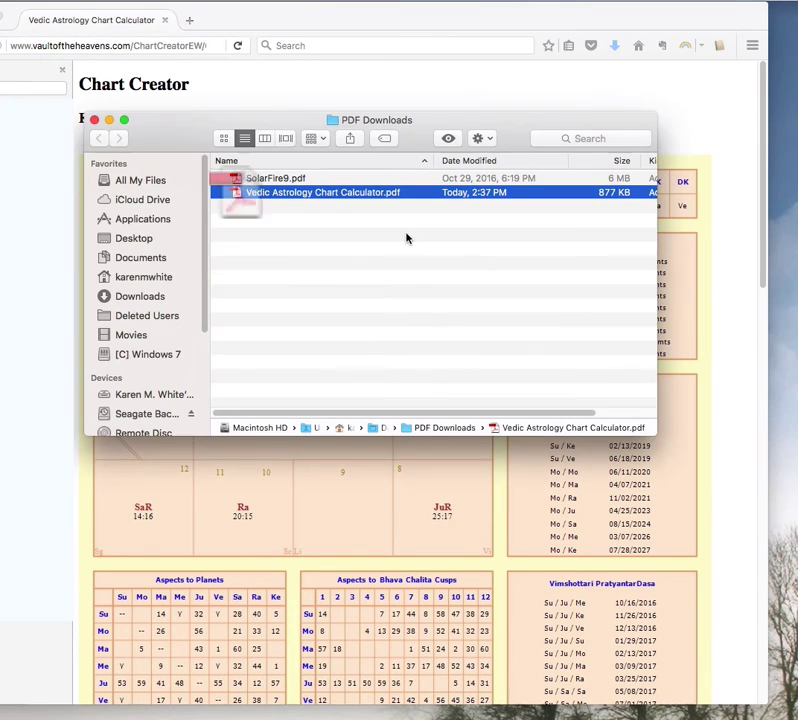
- Open the saved Vedic Astrology Chart Calculator.pdf and view the birth chart on page 2
key(super+o)
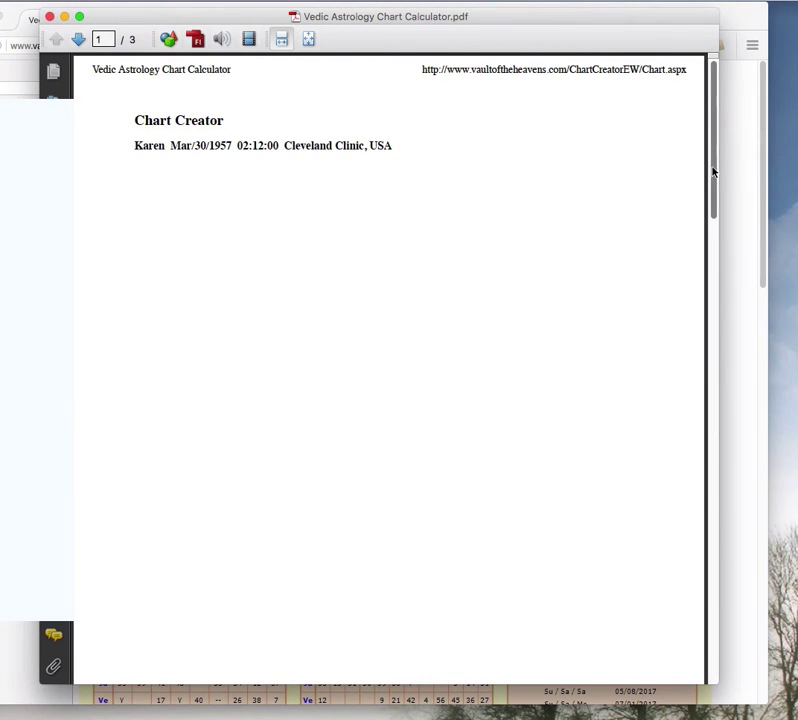
drag(712, 230, 709, 137)
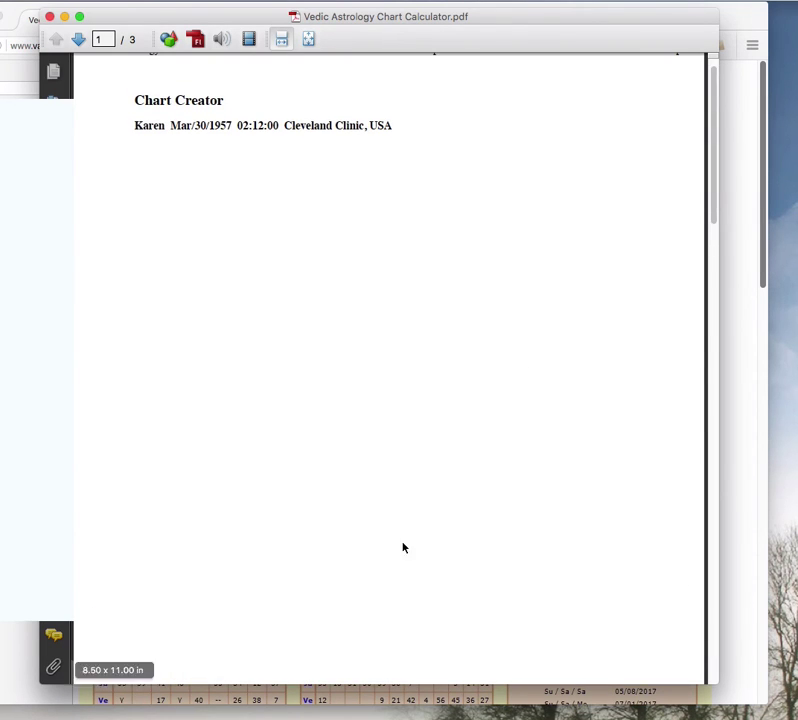
drag(714, 171, 690, 371)
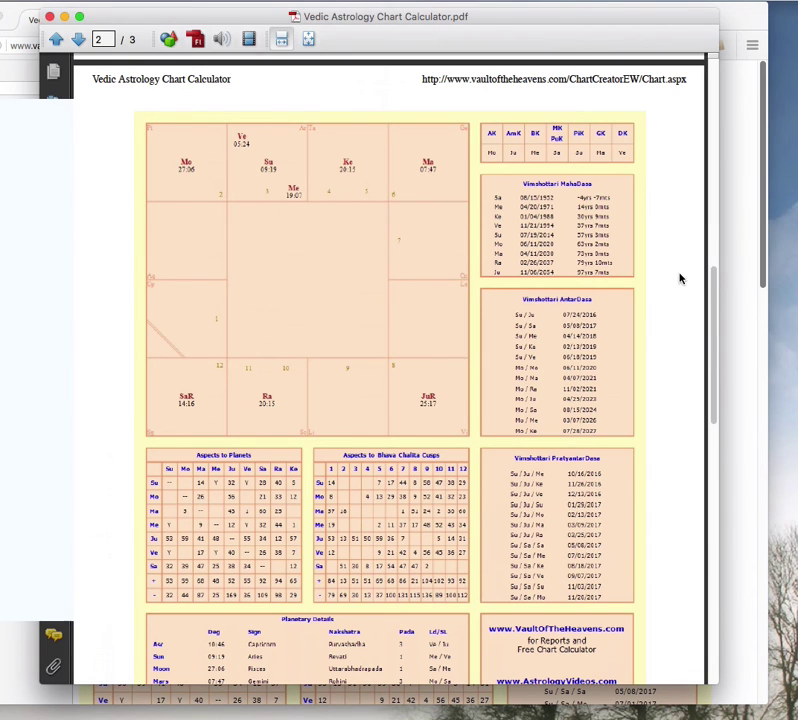
- Print only pages 2 – 3 of the chart PDF
key(super+p)
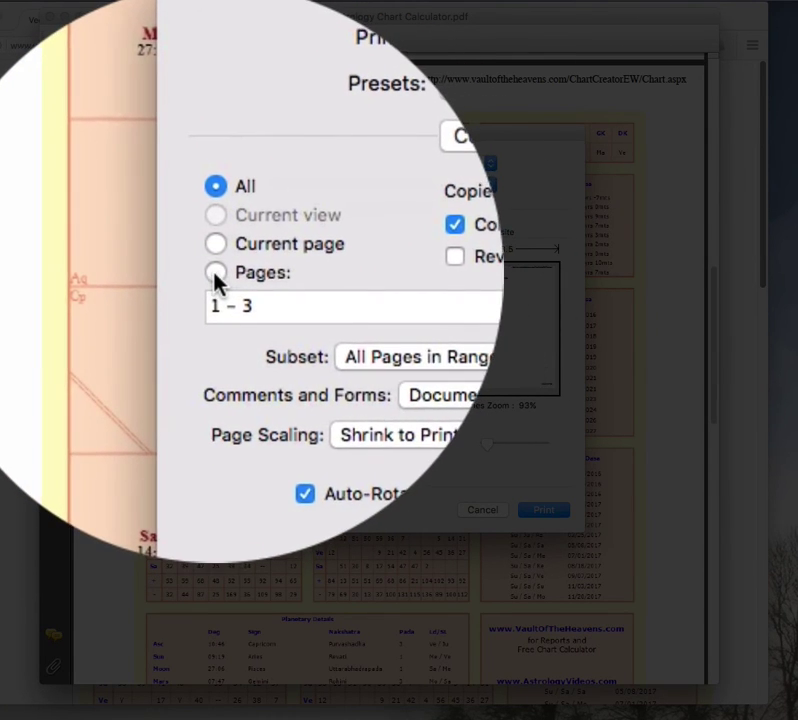
click(214, 274)
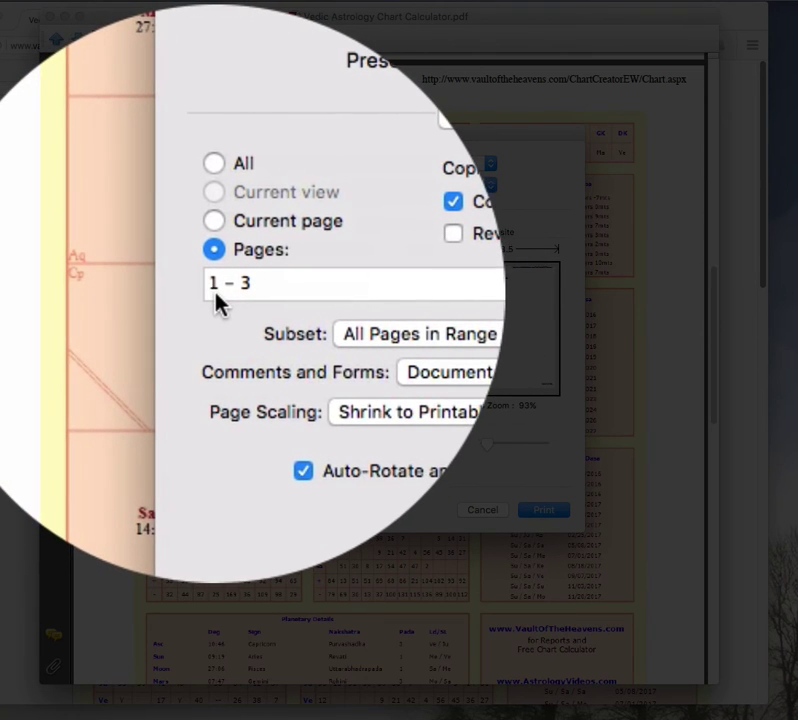
click(232, 297)
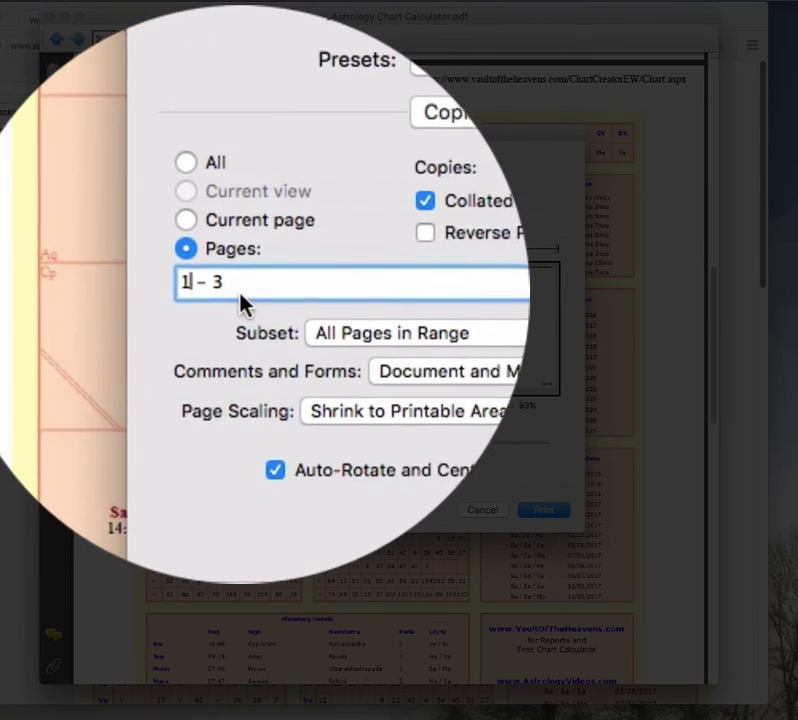
key(BackSpace)
text(2)
click(253, 289)
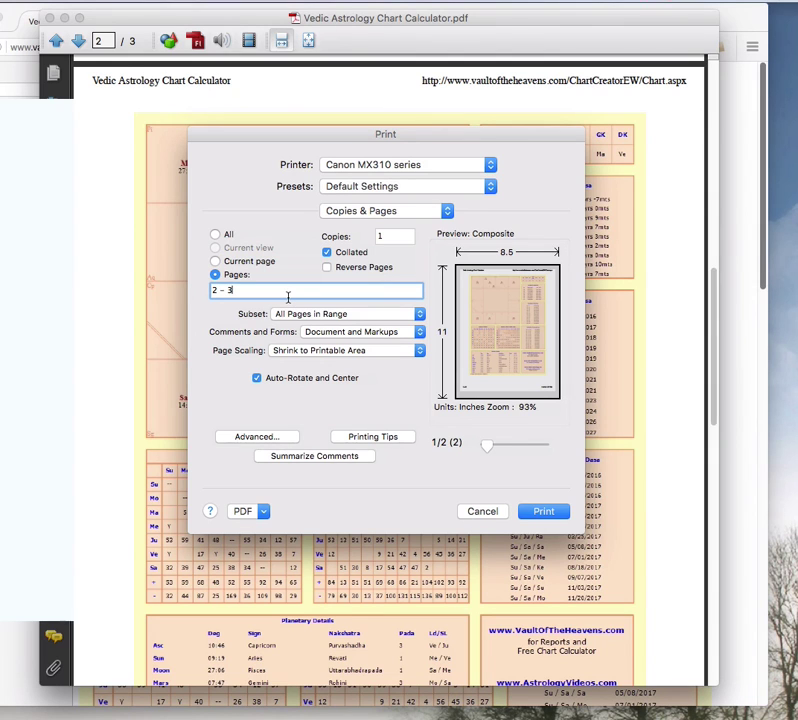
key(Return)
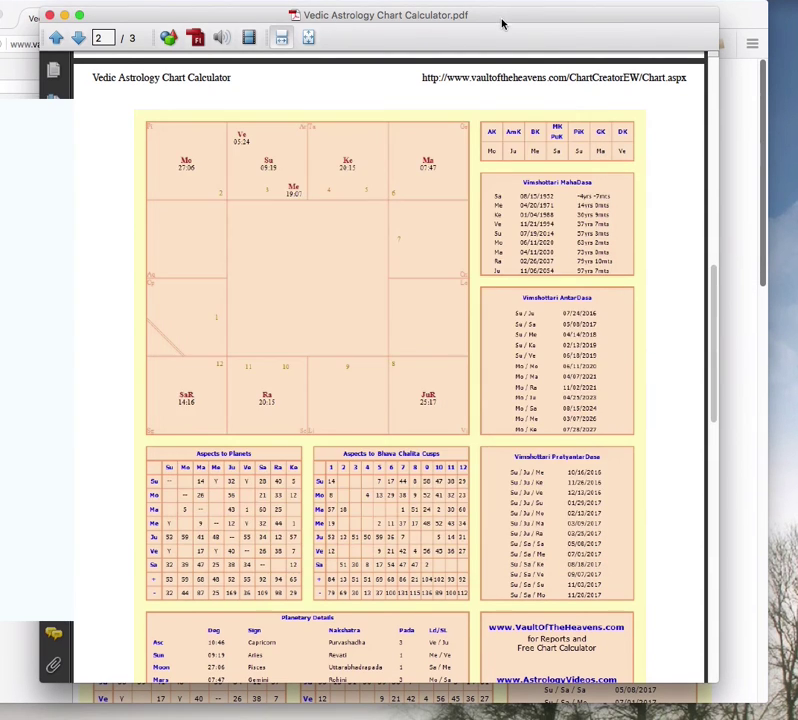
- Return to the first page of the chart PDF, close it and select its file in the PDF Downloads folder
mouse_move(502, 25)
mouse_down()
mouse_move(503, 190)
mouse_move(505, 47)
mouse_up()
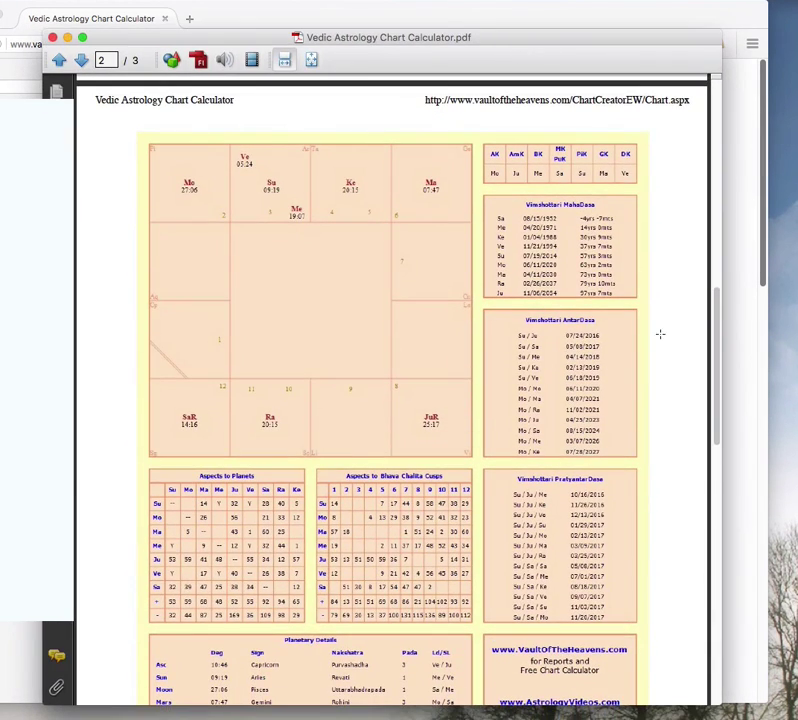
drag(714, 358, 679, 158)
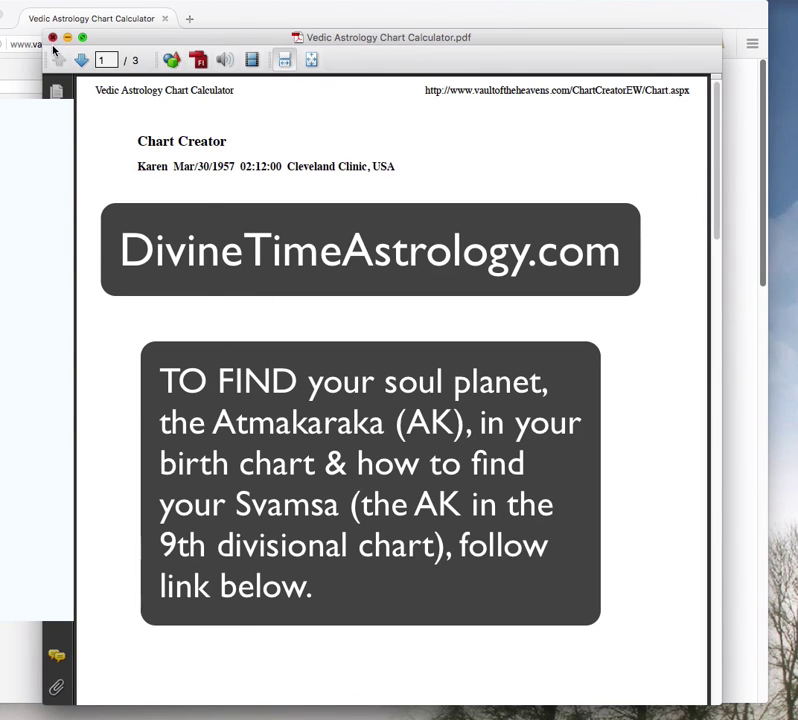
click(52, 38)
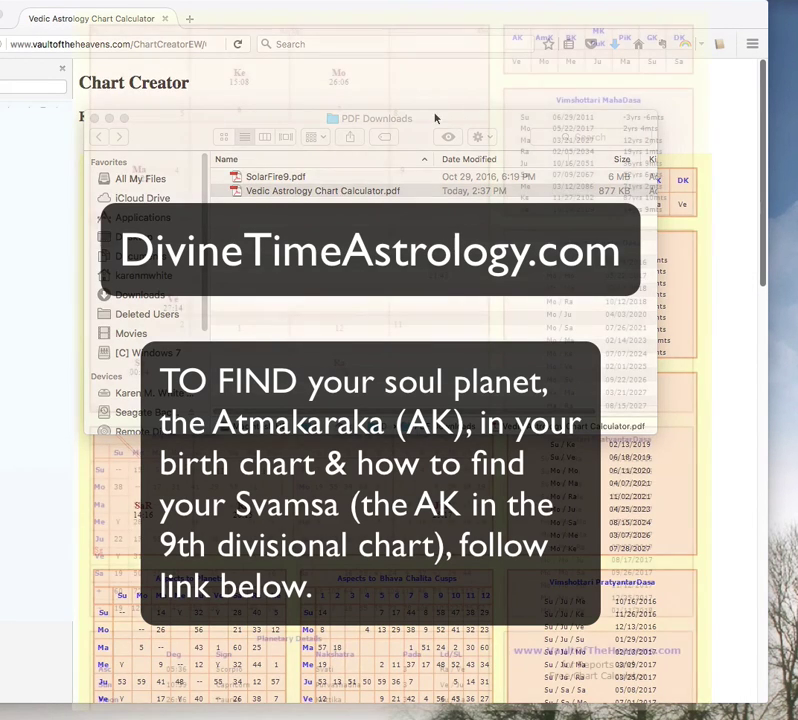
click(330, 190)
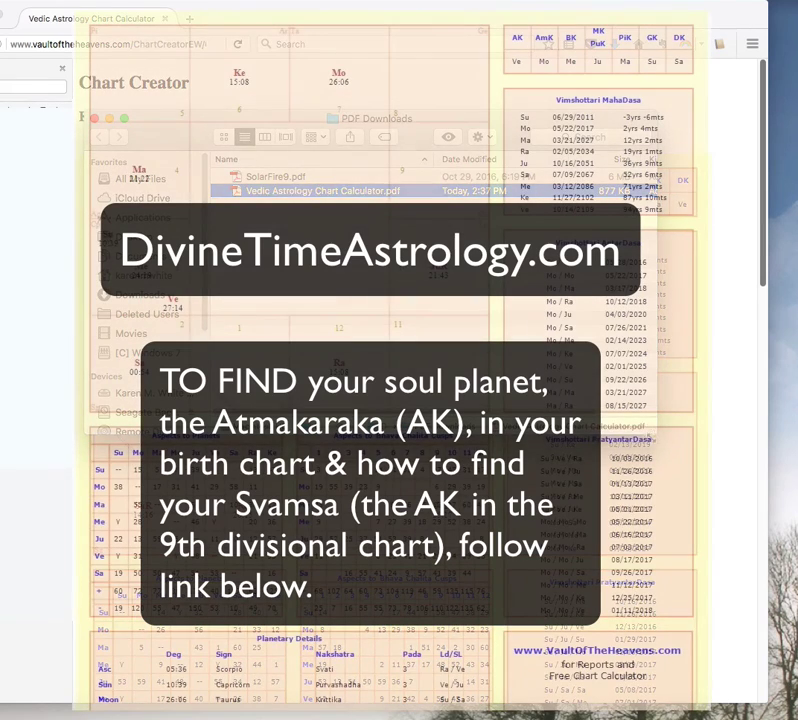